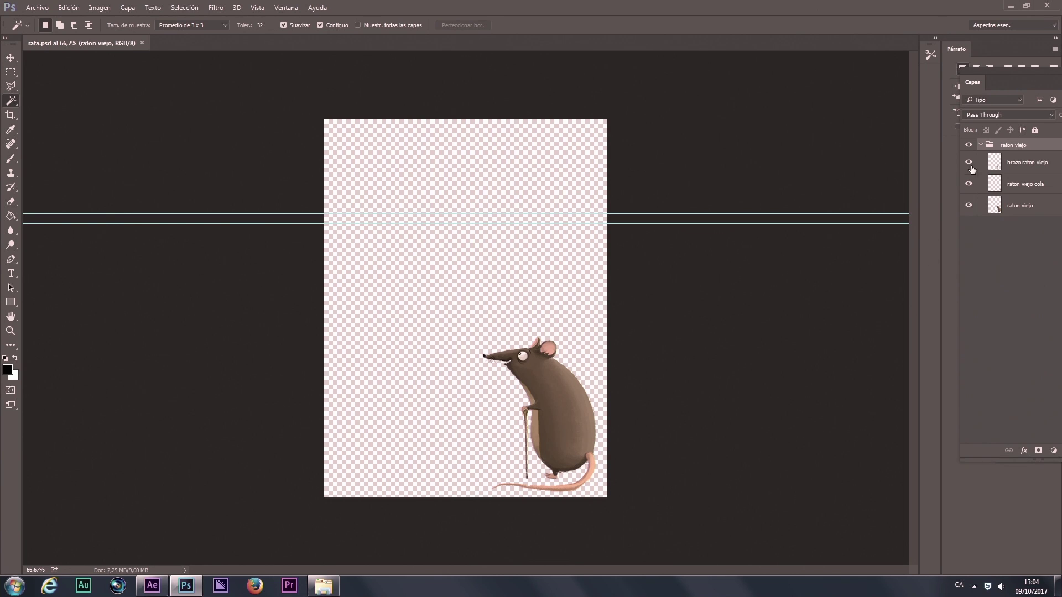
- Toggle the visibility of the raton viejo cola and brazo raton viejo layers to inspect each part, leaving both visible
{"action": "left_click", "coordinate": [968, 184]}
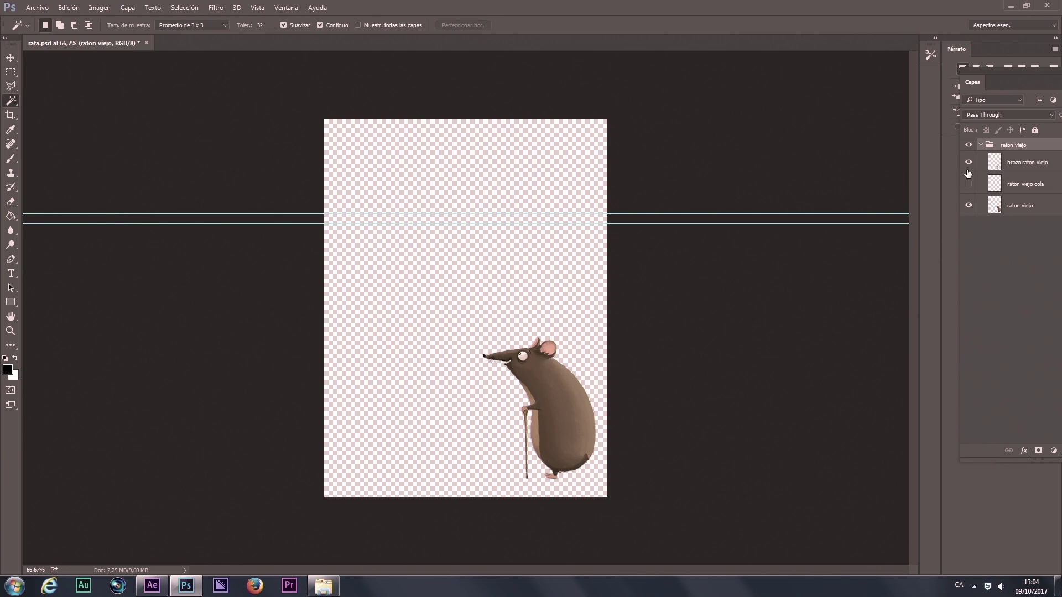
{"action": "left_click", "coordinate": [969, 163]}
{"action": "left_click", "coordinate": [968, 186]}
{"action": "left_click", "coordinate": [968, 185]}
{"action": "left_click", "coordinate": [969, 185]}
{"action": "left_click", "coordinate": [969, 163]}
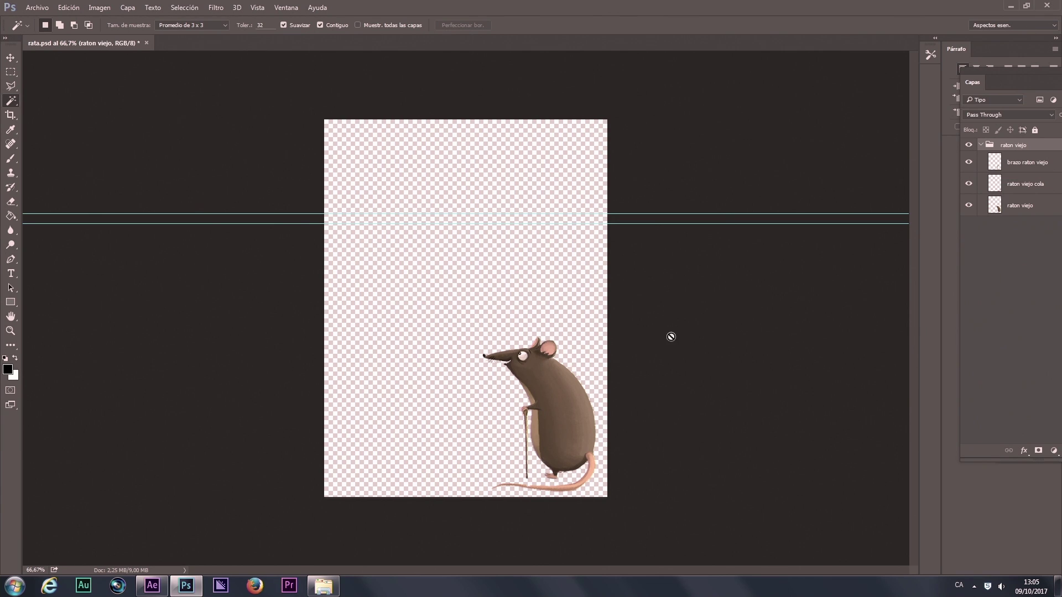
- Close Photoshop and switch to the After Effects project
{"action": "left_click", "coordinate": [1047, 6]}
{"action": "left_click", "coordinate": [531, 223]}
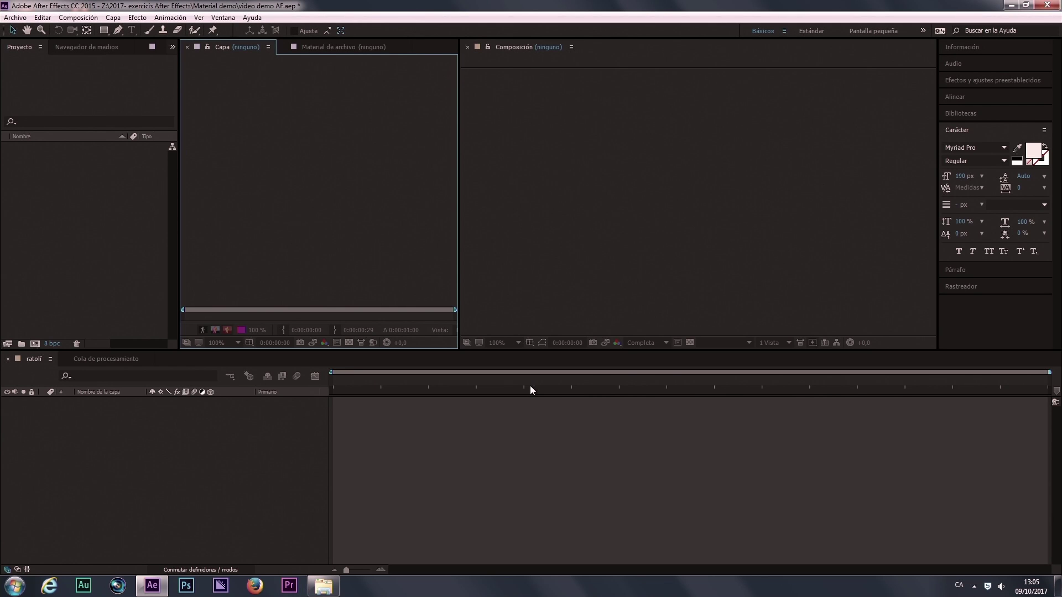
{"action": "left_click", "coordinate": [99, 213]}
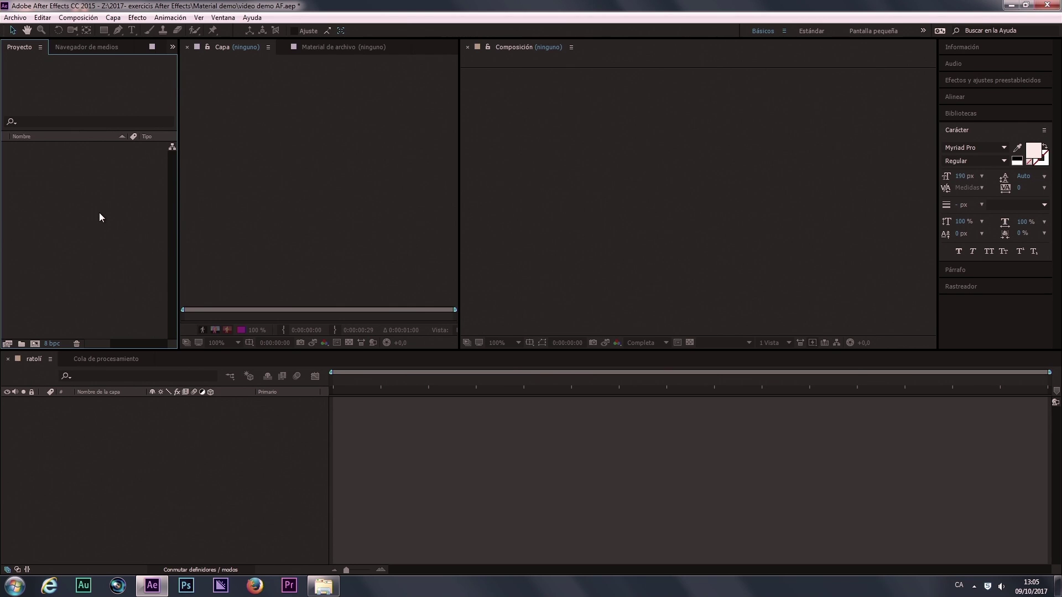
- Import only the brazo raton viejo layer of rata.psd as footage at document size
{"action": "double_click", "coordinate": [99, 213]}
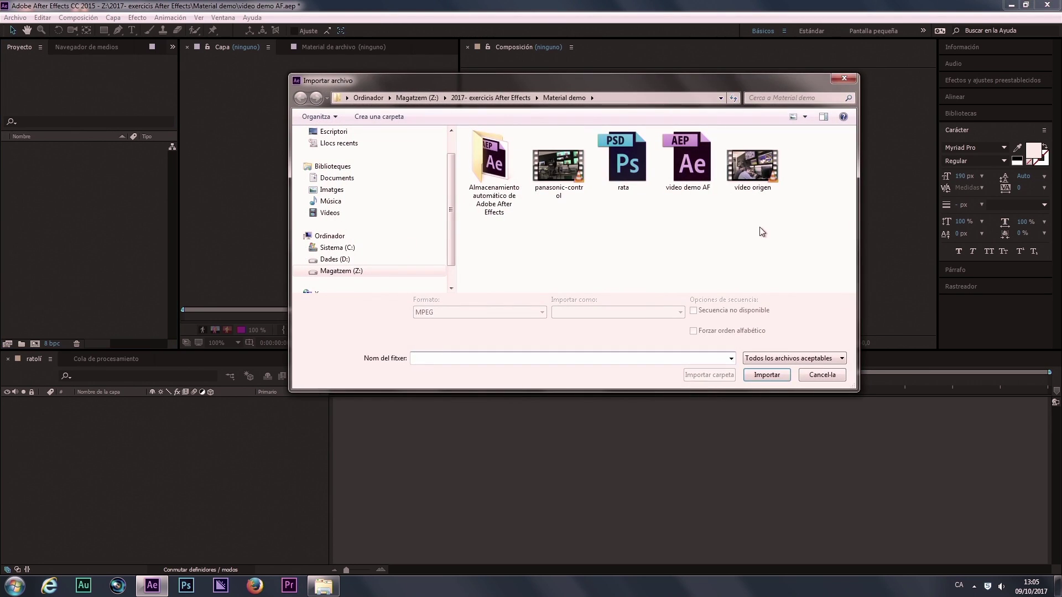
{"action": "left_click", "coordinate": [626, 166]}
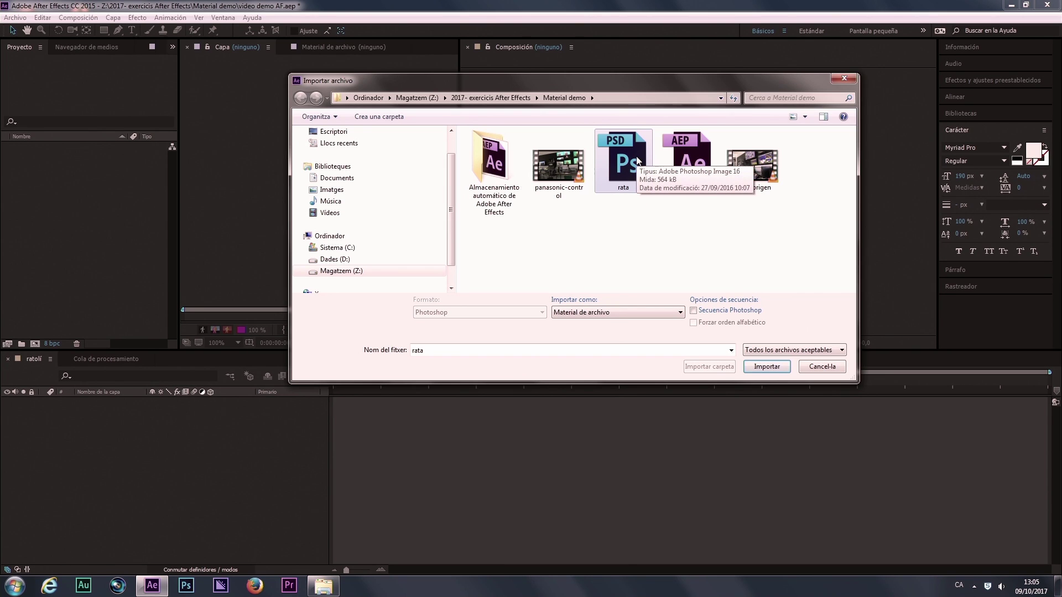
{"action": "left_click", "coordinate": [446, 351]}
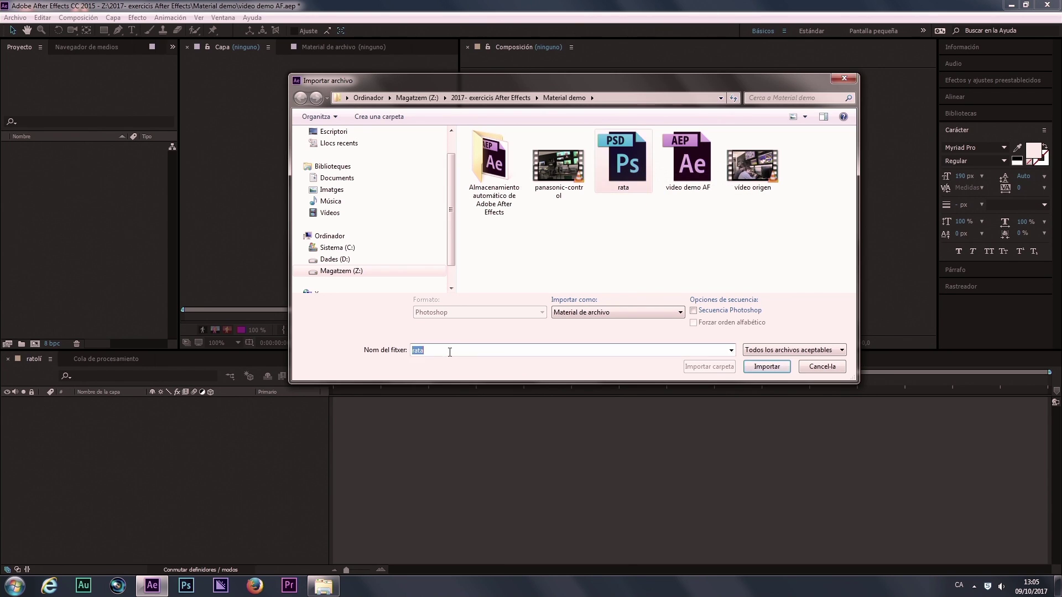
{"action": "double_click", "coordinate": [629, 171]}
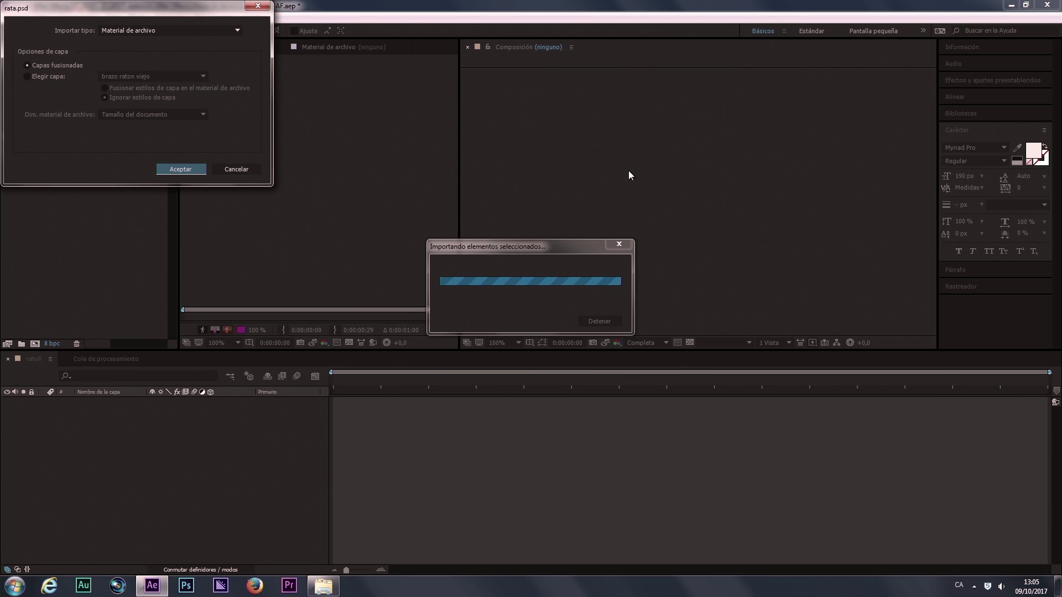
{"action": "left_click", "coordinate": [31, 76]}
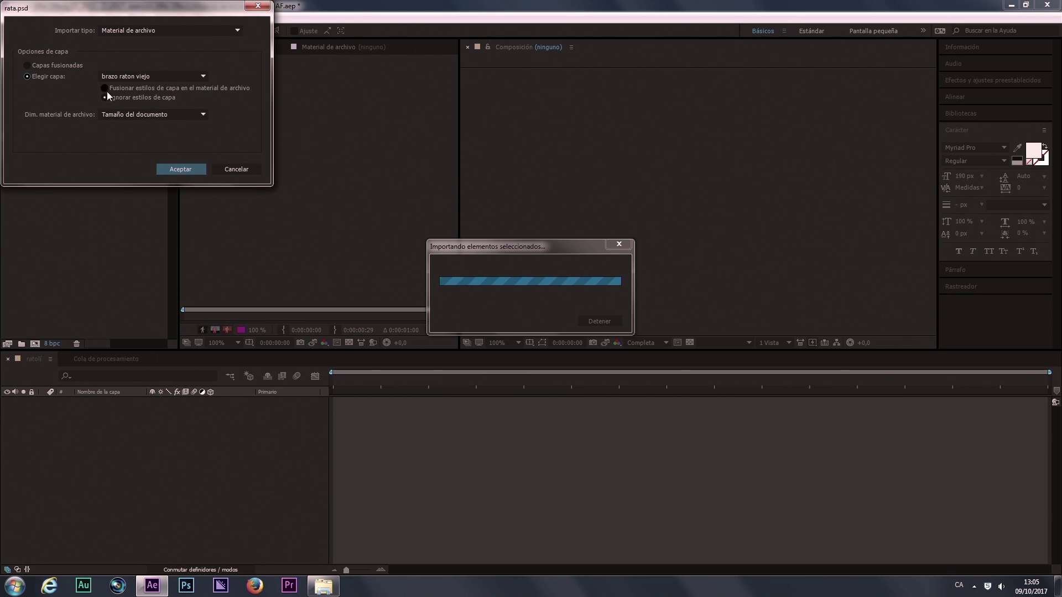
{"action": "left_click", "coordinate": [159, 78]}
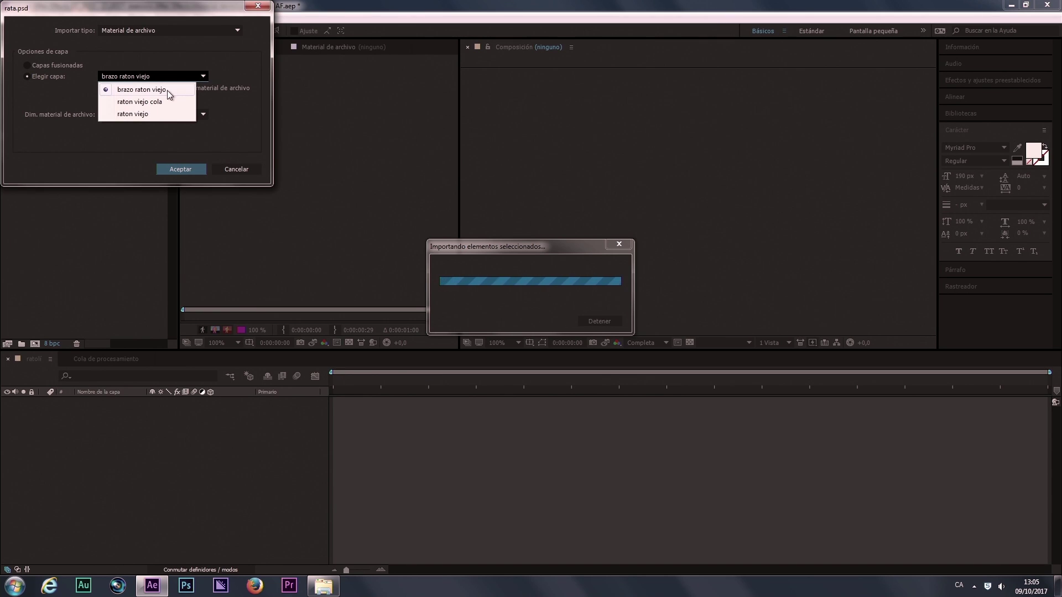
{"action": "left_click", "coordinate": [189, 166]}
- Import the raton viejo cola layer of rata.psd as a separate footage item
{"action": "double_click", "coordinate": [91, 203]}
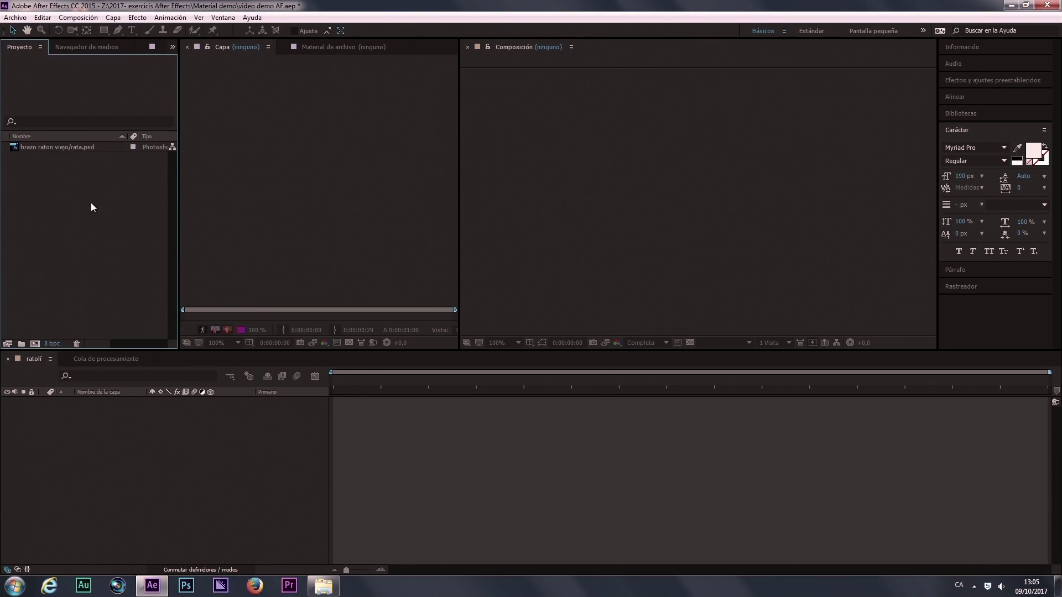
{"action": "double_click", "coordinate": [629, 160]}
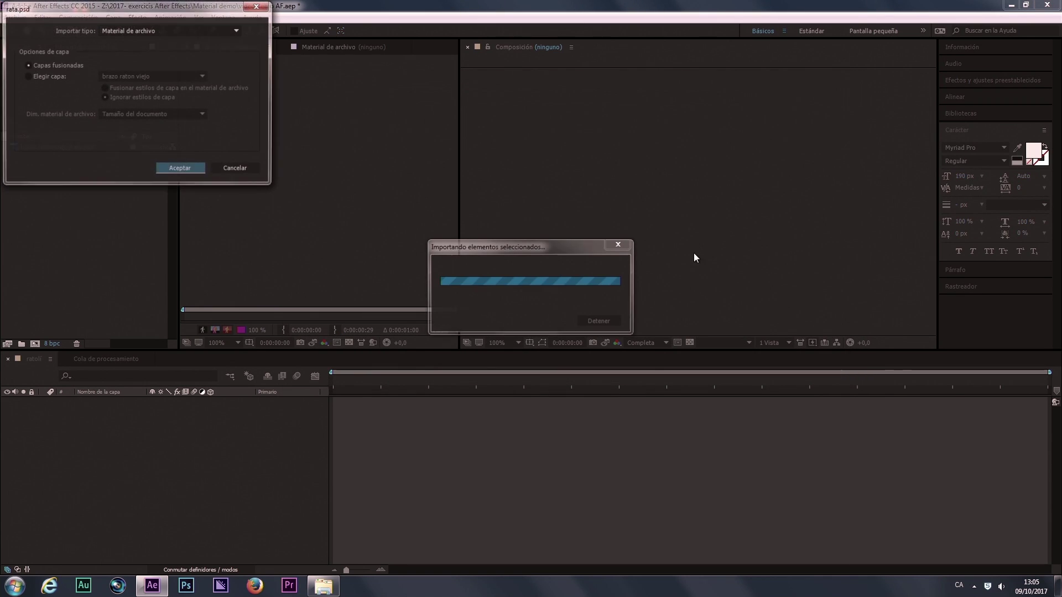
{"action": "left_click", "coordinate": [53, 75]}
{"action": "left_click", "coordinate": [147, 77]}
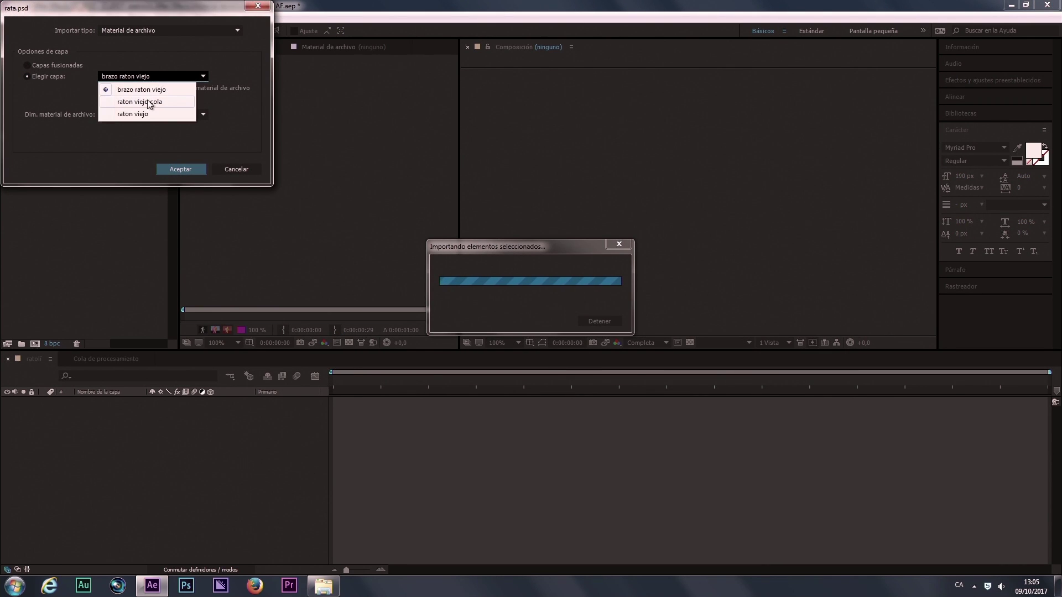
{"action": "left_click", "coordinate": [146, 101]}
{"action": "left_click", "coordinate": [194, 168]}
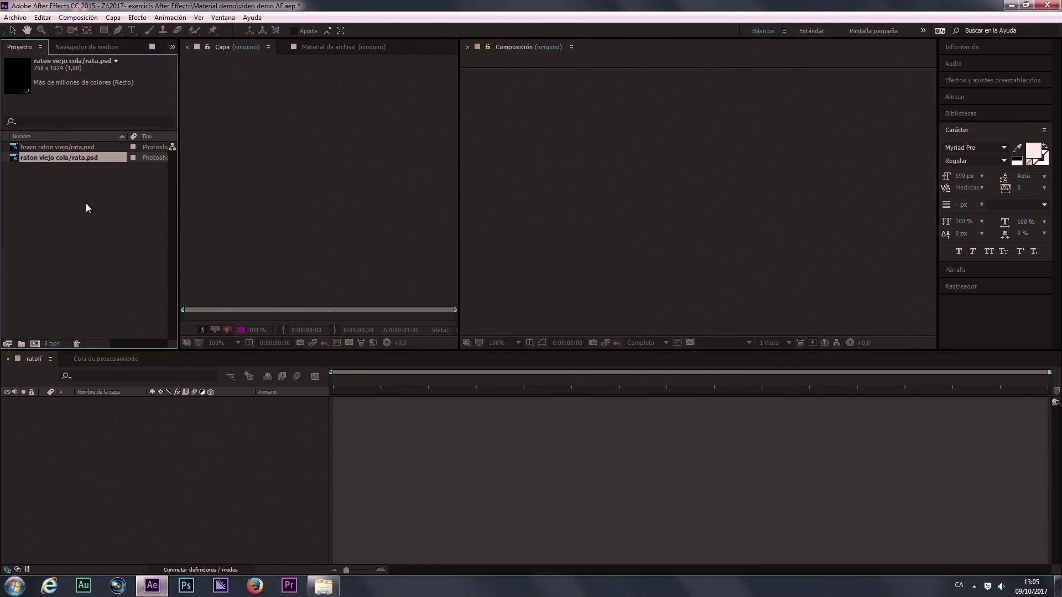
- Import the raton viejo layer of rata.psd as a separate footage item
{"action": "double_click", "coordinate": [85, 203]}
{"action": "double_click", "coordinate": [638, 157]}
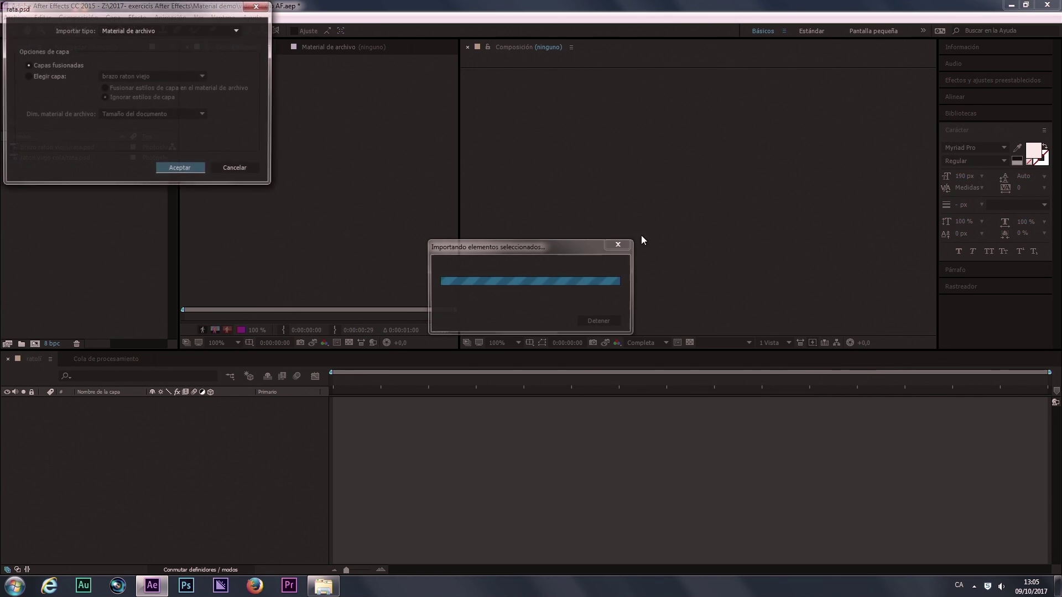
{"action": "left_click", "coordinate": [64, 78]}
{"action": "left_click", "coordinate": [127, 78]}
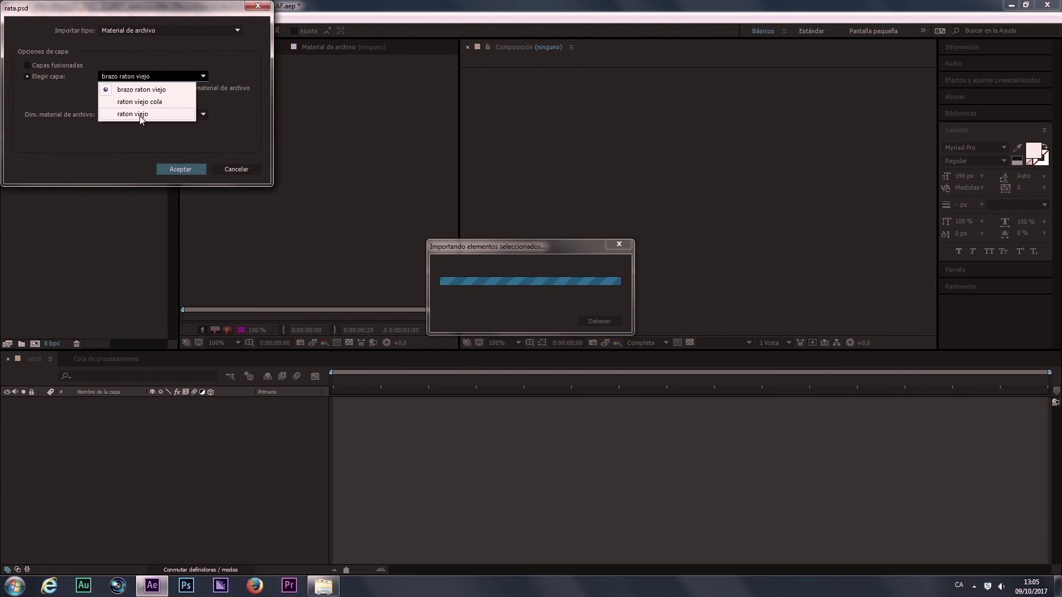
{"action": "left_click", "coordinate": [140, 114]}
{"action": "left_click", "coordinate": [191, 171]}
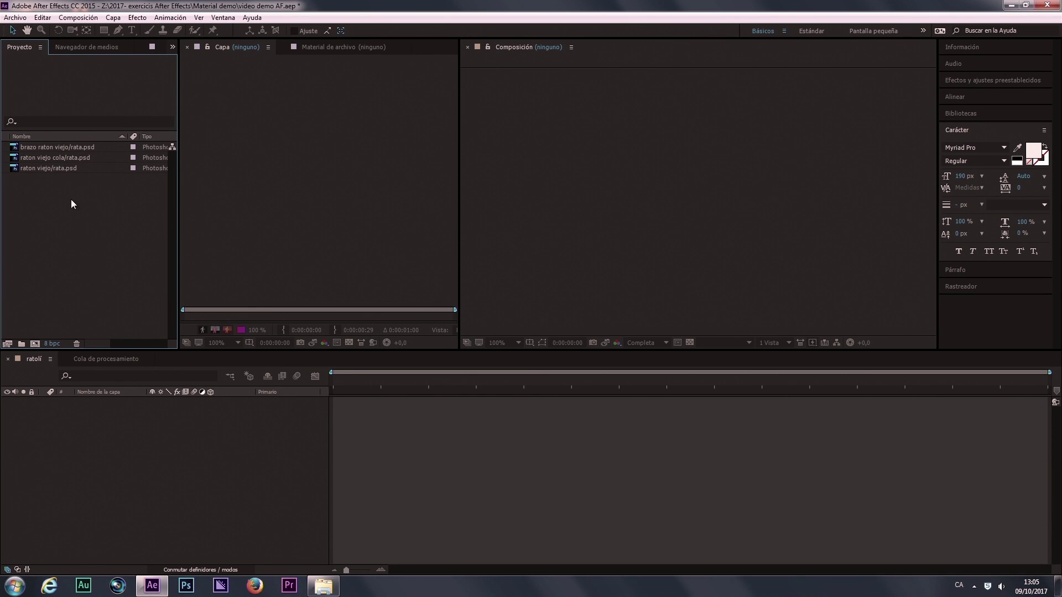
- Create a new composition from the raton viejo/rata.psd footage
{"action": "left_click", "coordinate": [40, 168]}
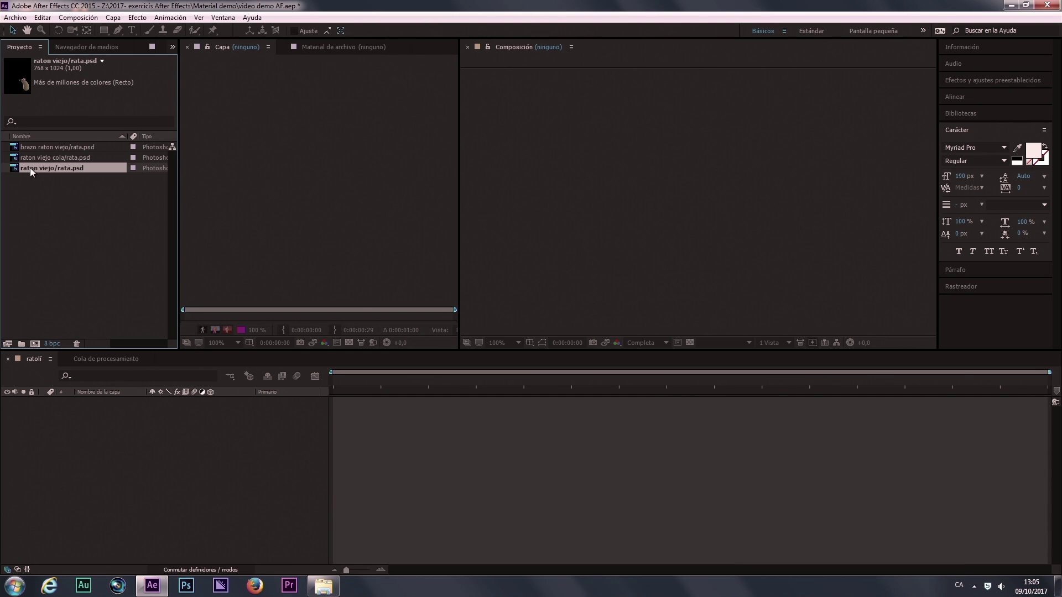
{"action": "left_click_drag", "start_coordinate": [30, 167], "coordinate": [368, 417]}
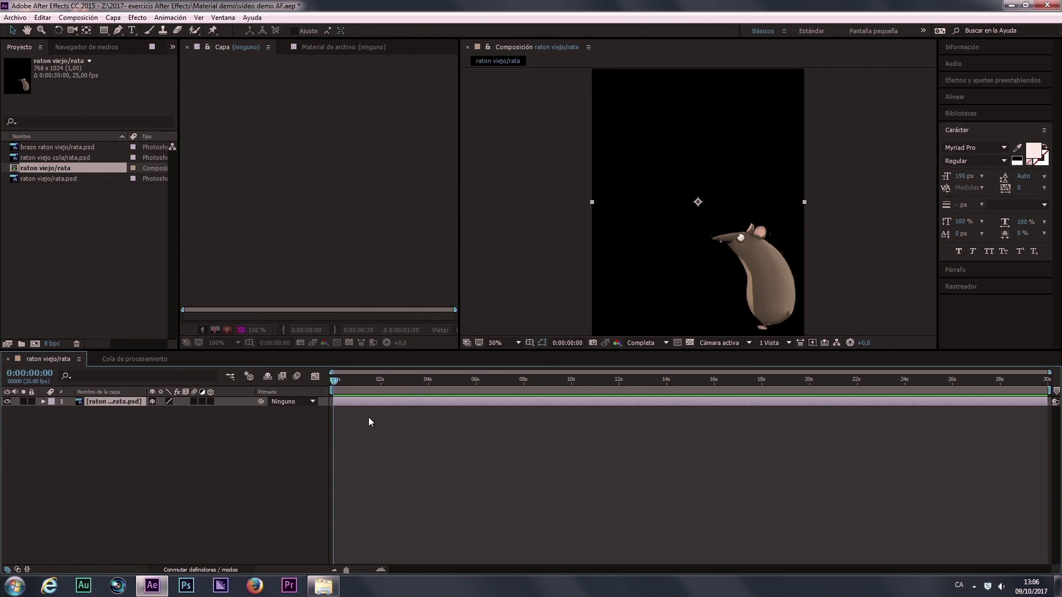
{"action": "left_click", "coordinate": [126, 252]}
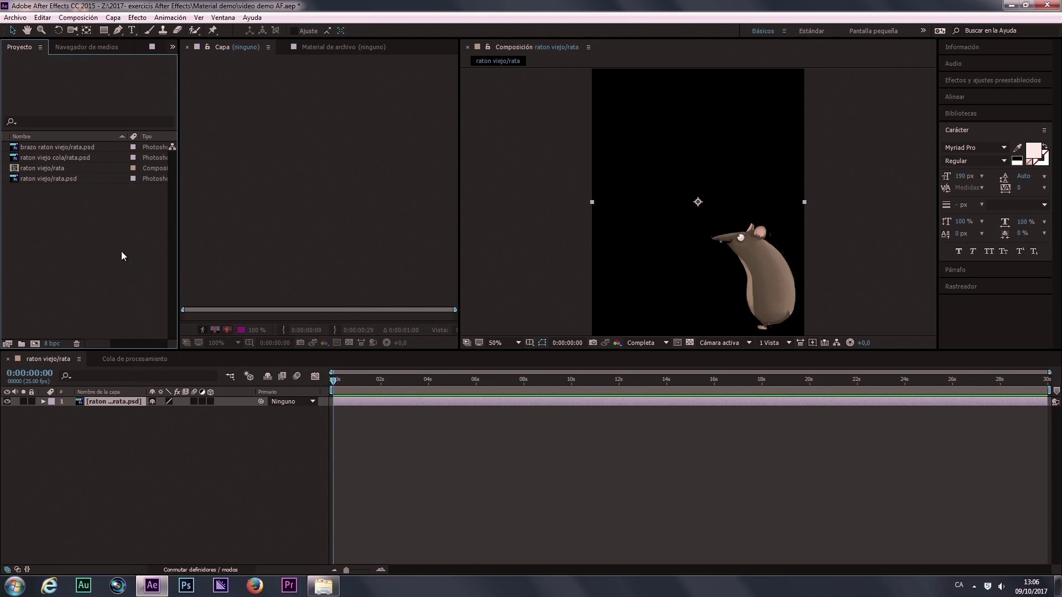
- Rename the raton viejo/rata composition as animació ratolí and activate its timeline
{"action": "left_click", "coordinate": [35, 168]}
{"action": "right_click", "coordinate": [34, 168]}
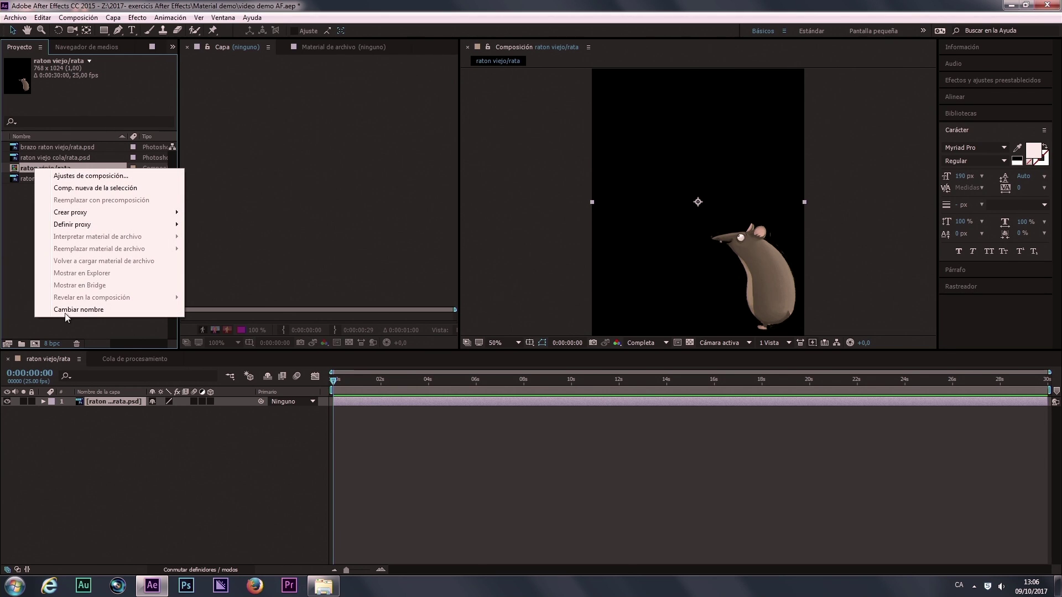
{"action": "left_click", "coordinate": [83, 310]}
{"action": "type", "text": "animació ratolí"}
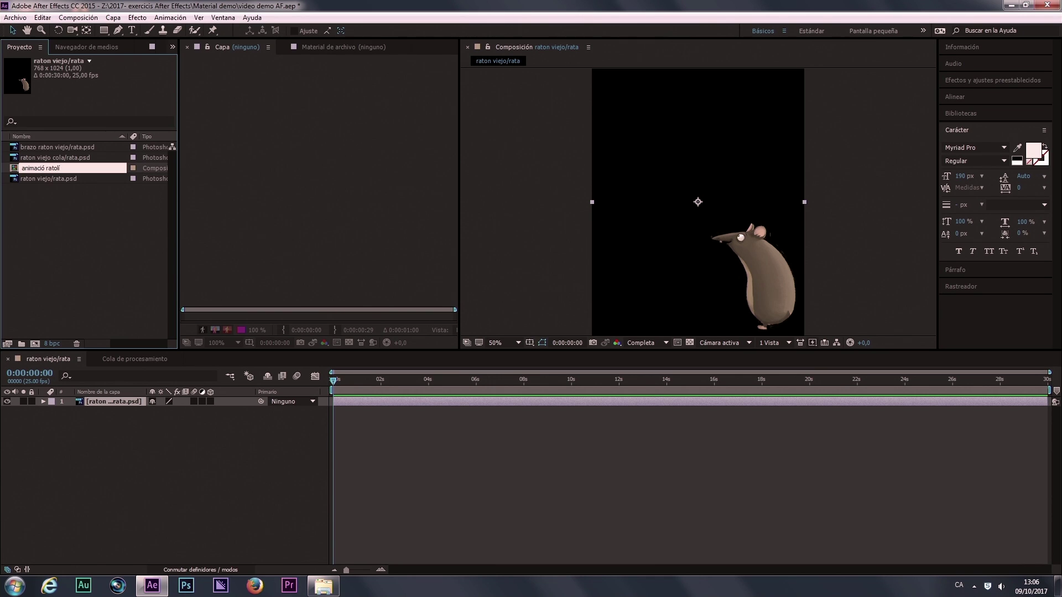
{"action": "key", "text": "Return"}
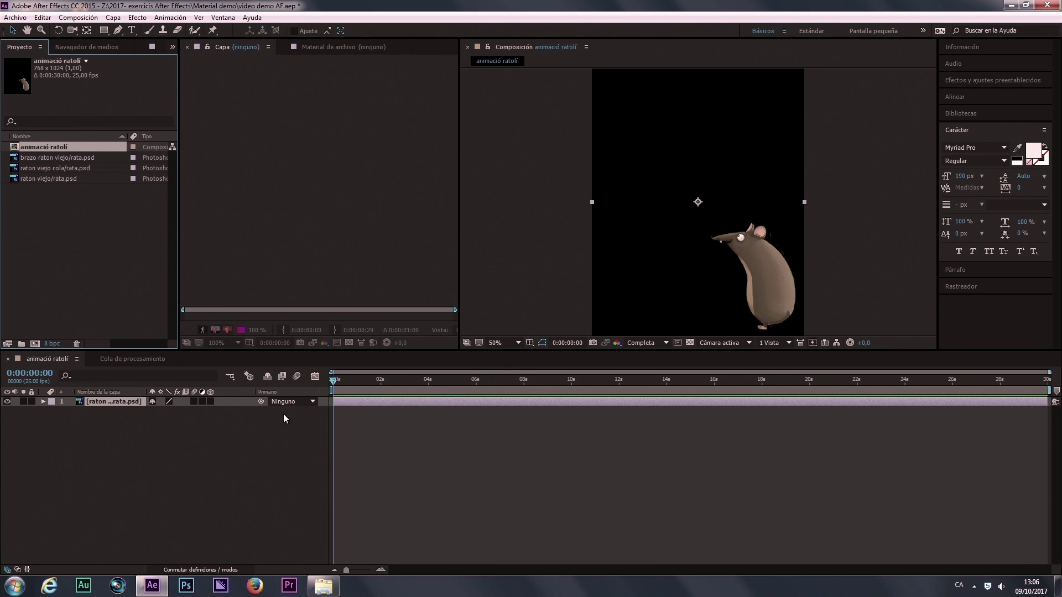
{"action": "left_click", "coordinate": [52, 284]}
{"action": "left_click", "coordinate": [64, 362]}
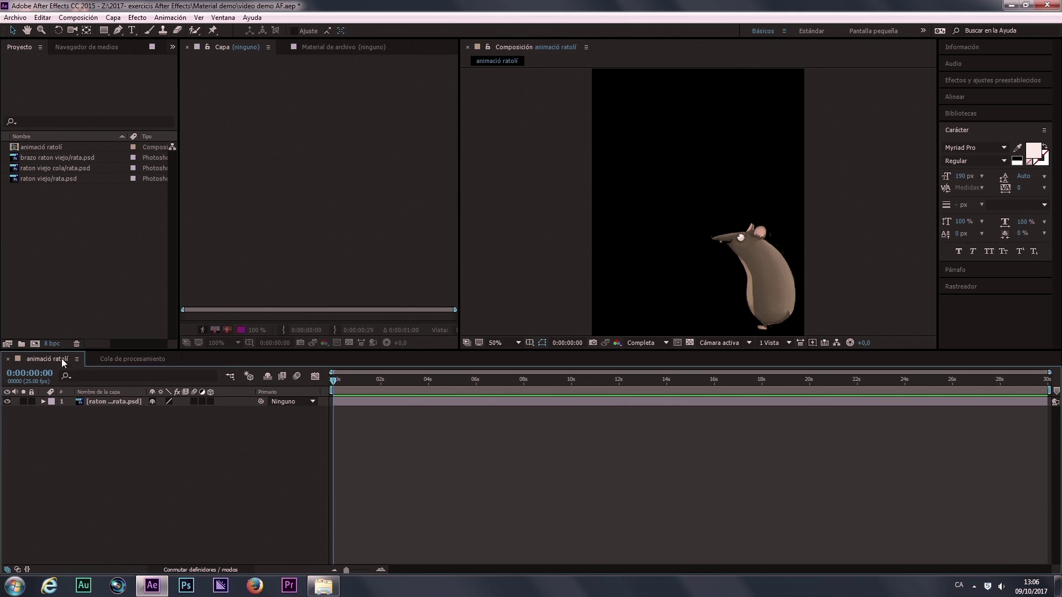
- Add the raton viejo cola/rata.psd footage to the timeline above the mouse body layer, starting at 0 seconds
{"action": "left_click", "coordinate": [416, 402]}
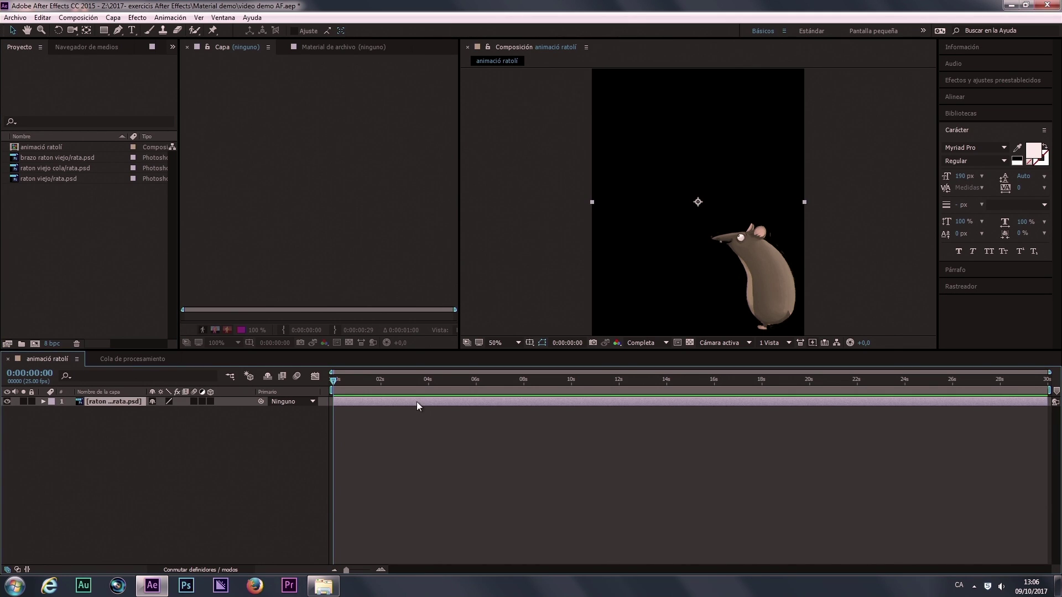
{"action": "left_click", "coordinate": [54, 158]}
{"action": "left_click", "coordinate": [38, 168]}
{"action": "left_click_drag", "start_coordinate": [39, 168], "coordinate": [356, 404]}
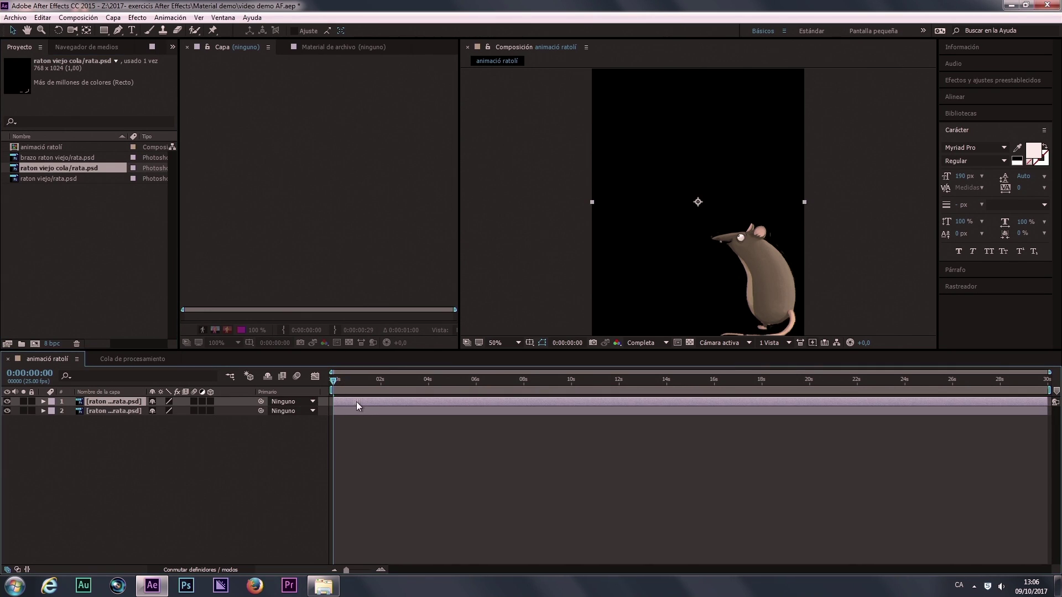
- Add the brazo raton viejo/rata.psd footage as the topmost timeline layer, starting at 0 seconds
{"action": "left_click", "coordinate": [39, 157]}
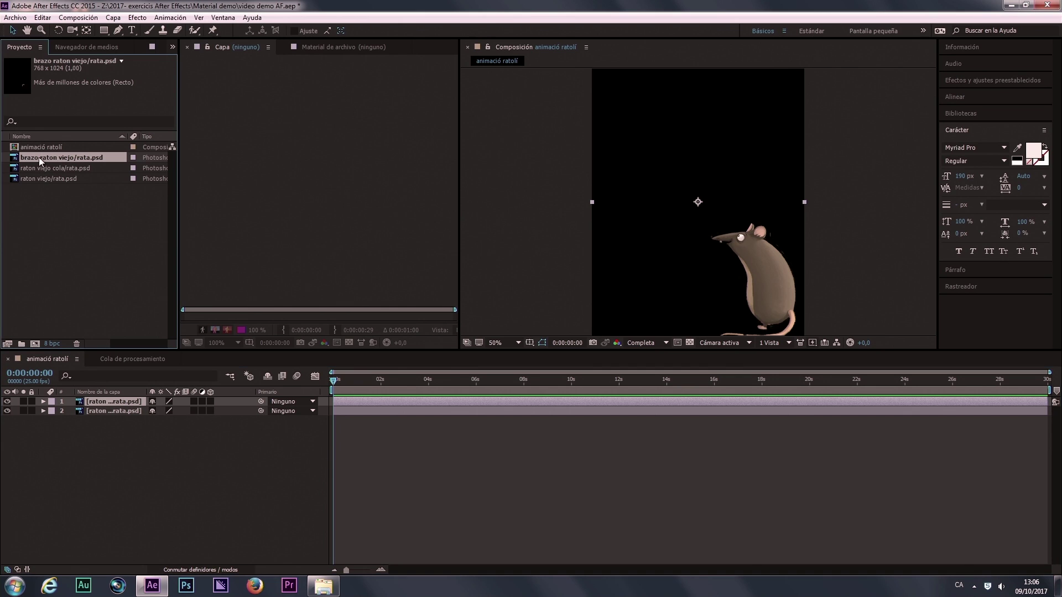
{"action": "left_click_drag", "start_coordinate": [40, 159], "coordinate": [341, 398]}
{"action": "left_click", "coordinate": [362, 400]}
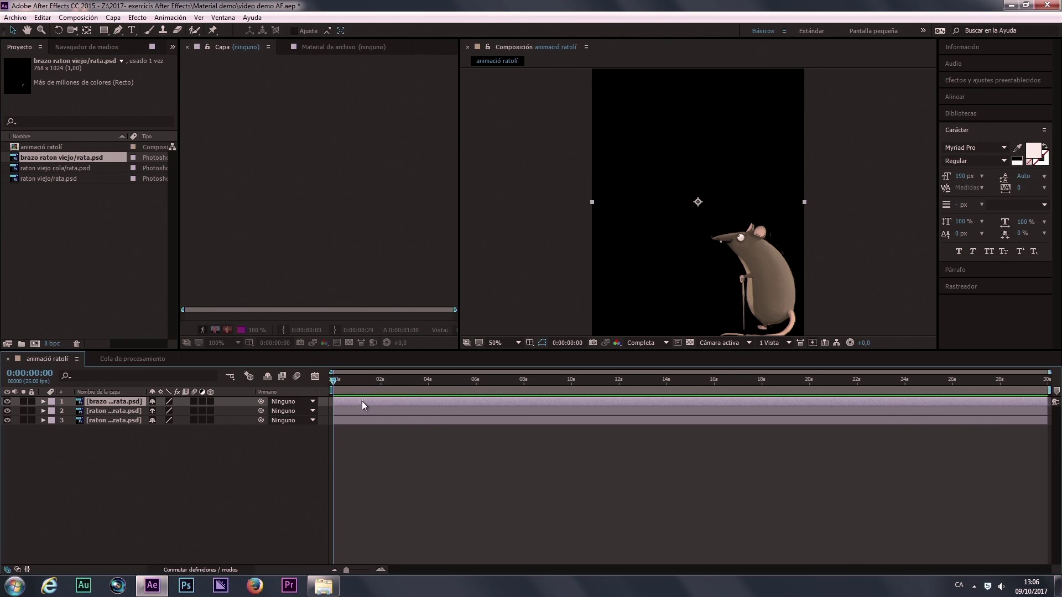
- Examine the assembled mouse at 7 seconds, toggling the arm and tail layers' visibility, and return the playhead to 0 seconds
{"action": "left_click", "coordinate": [453, 387]}
{"action": "left_click", "coordinate": [499, 380]}
{"action": "scroll", "coordinate": [729, 303], "scroll_direction": "down", "scroll_amount": 1}
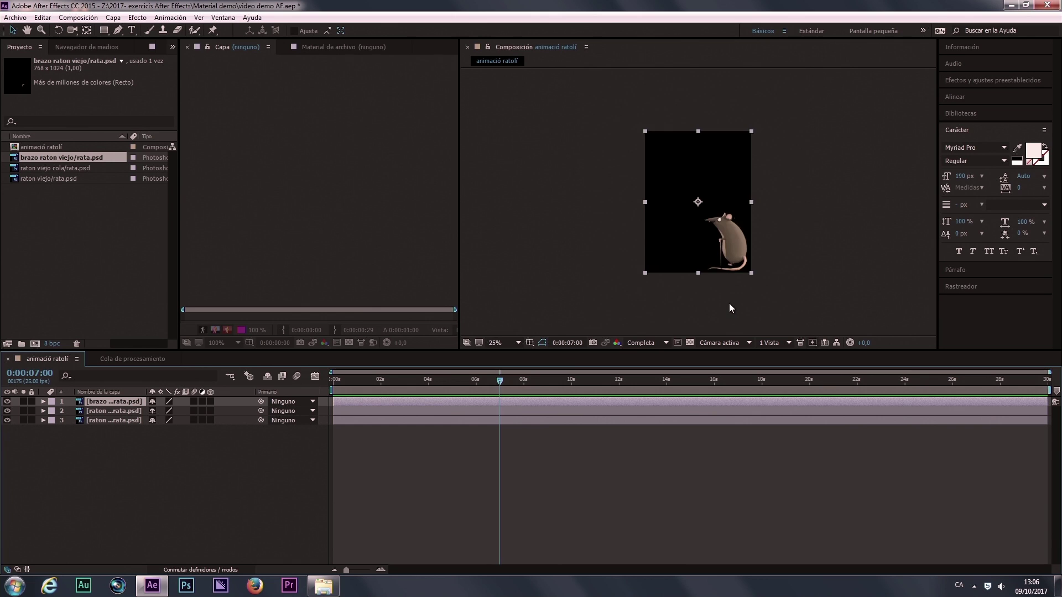
{"action": "scroll", "coordinate": [729, 302], "scroll_direction": "up", "scroll_amount": 1}
{"action": "scroll", "coordinate": [729, 302], "scroll_direction": "down", "scroll_amount": 1}
{"action": "left_click", "coordinate": [7, 401]}
{"action": "left_click", "coordinate": [7, 411]}
{"action": "left_click", "coordinate": [7, 411]}
{"action": "left_click", "coordinate": [7, 401]}
{"action": "left_click", "coordinate": [621, 530]}
{"action": "left_click_drag", "start_coordinate": [499, 383], "coordinate": [308, 388]}
- Move the anchor point of the mouse body layer from the composition's centre to the middle of the mouse's torso
{"action": "scroll", "coordinate": [768, 234], "scroll_direction": "up", "scroll_amount": 4}
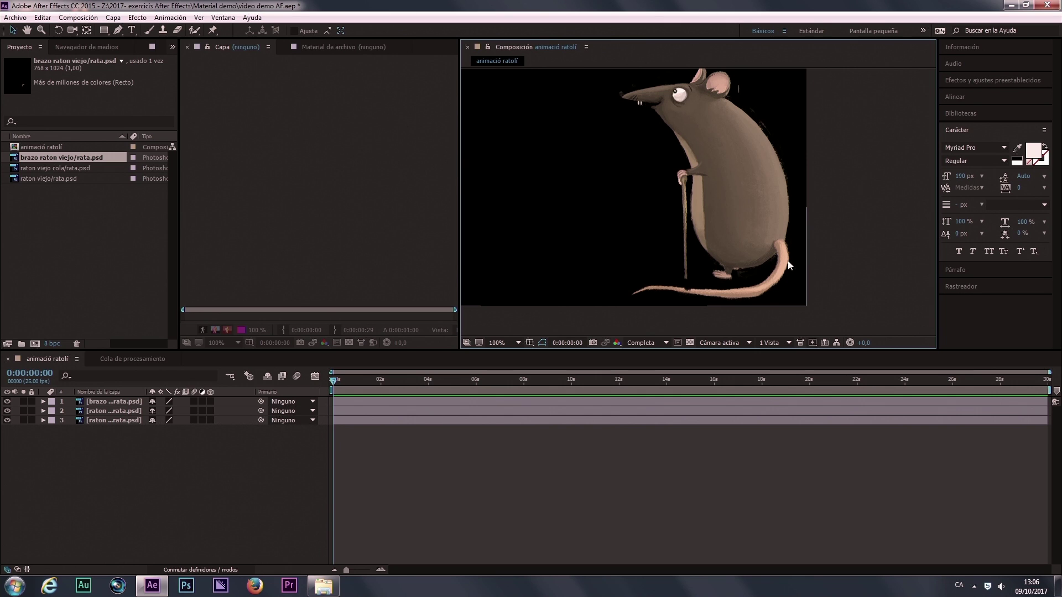
{"action": "left_click", "coordinate": [410, 422]}
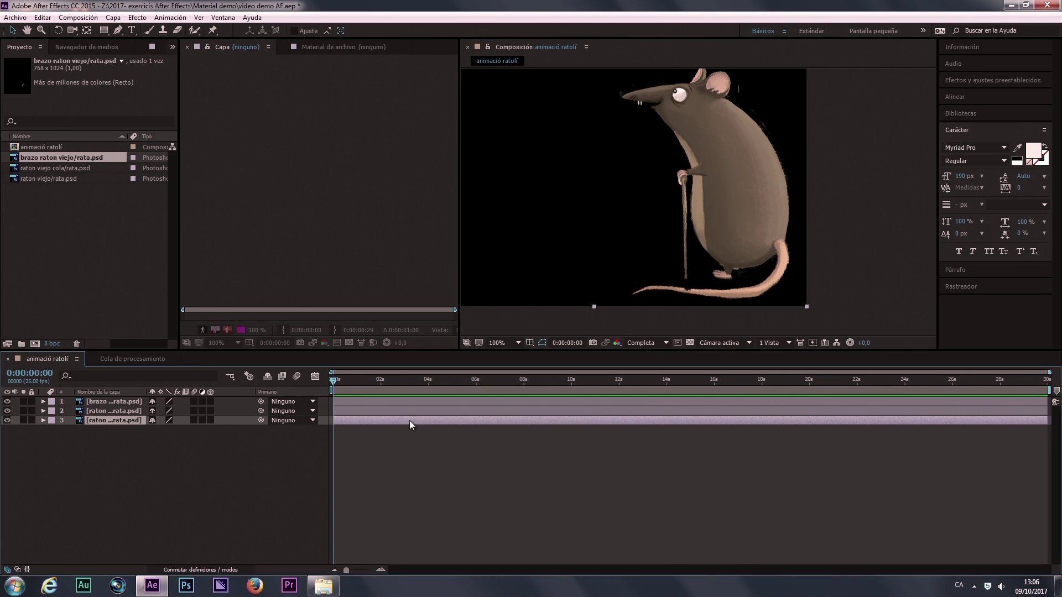
{"action": "scroll", "coordinate": [579, 184], "scroll_direction": "down", "scroll_amount": 2}
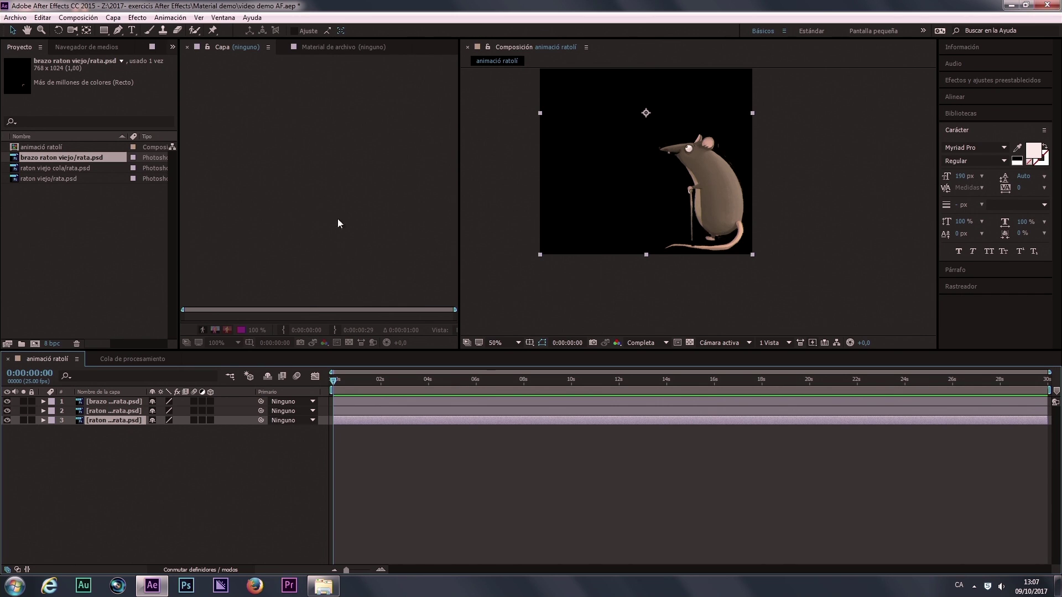
{"action": "left_click", "coordinate": [48, 179]}
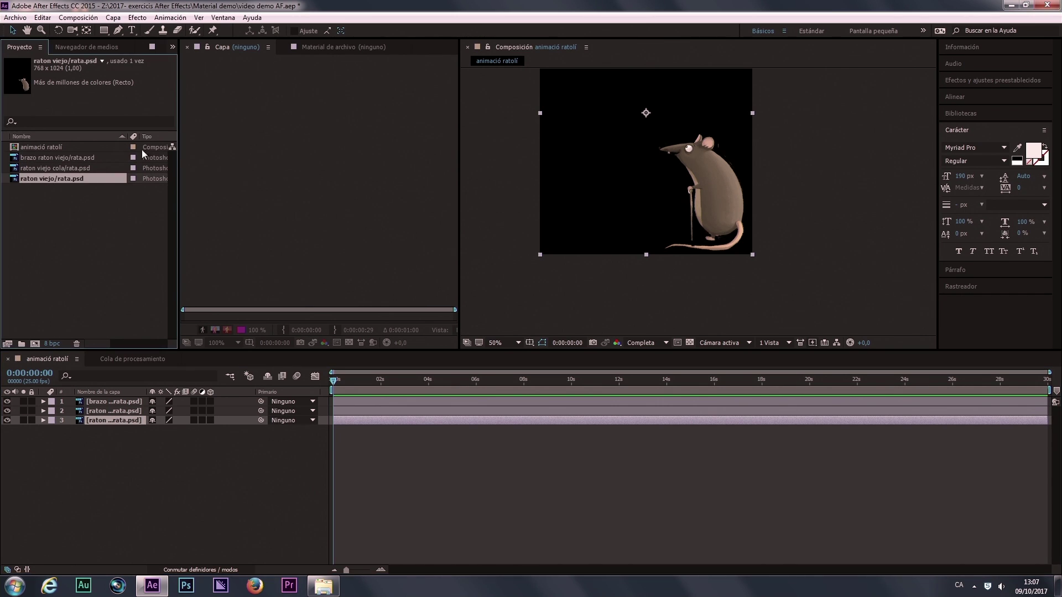
{"action": "left_click", "coordinate": [86, 31]}
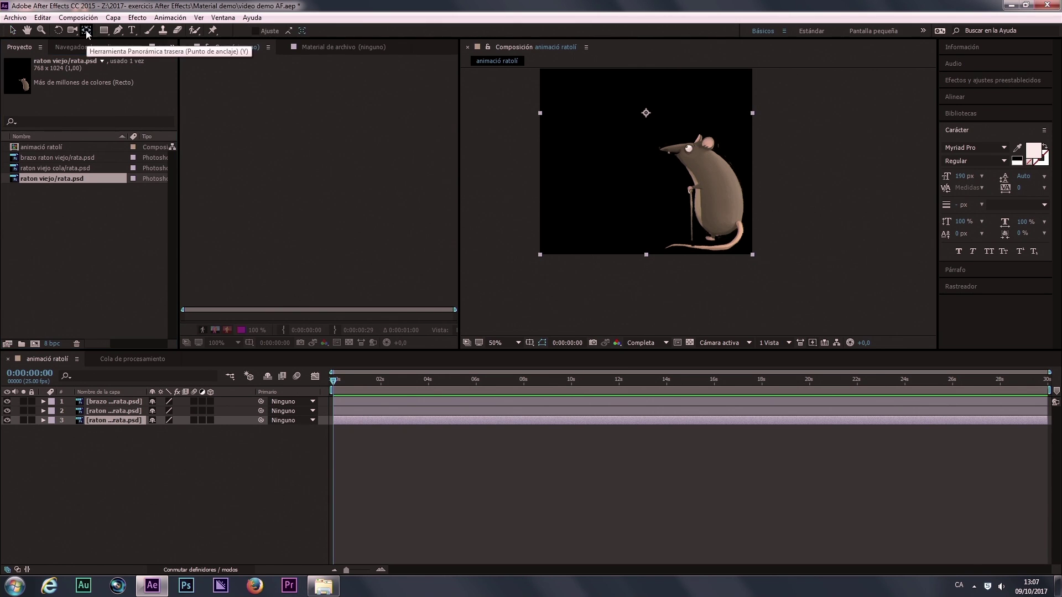
{"action": "left_click_drag", "start_coordinate": [655, 124], "coordinate": [720, 193]}
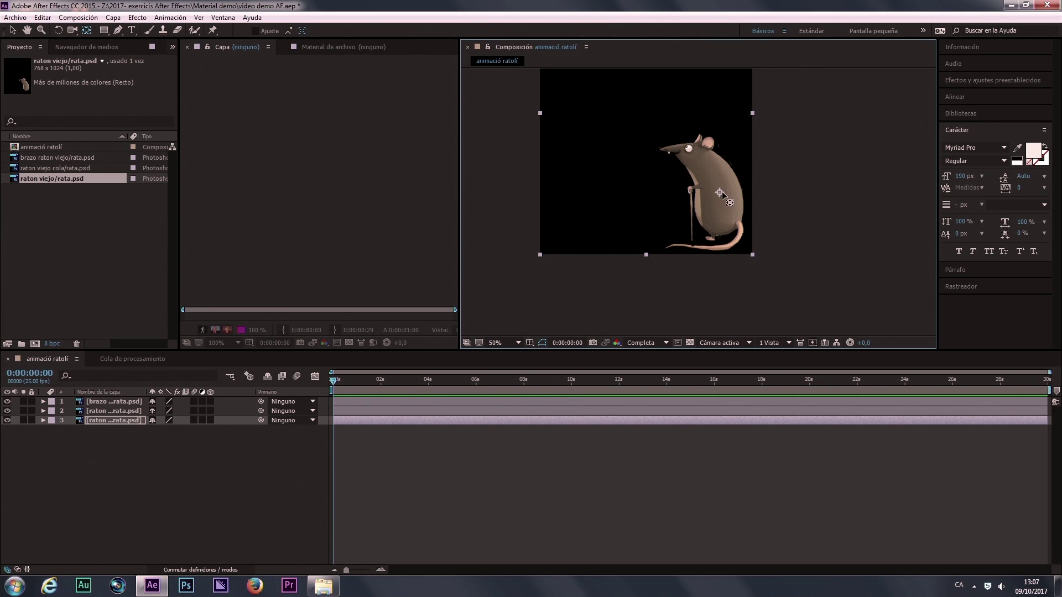
- Move the mouse body layer's anchor point from the torso down to the mouse's feet
{"action": "left_click_drag", "start_coordinate": [721, 194], "coordinate": [715, 239]}
- Shift the tail layer's anchor point slightly off centre and try rotating the layer by 1°, undoing the rotation
{"action": "left_click", "coordinate": [368, 413]}
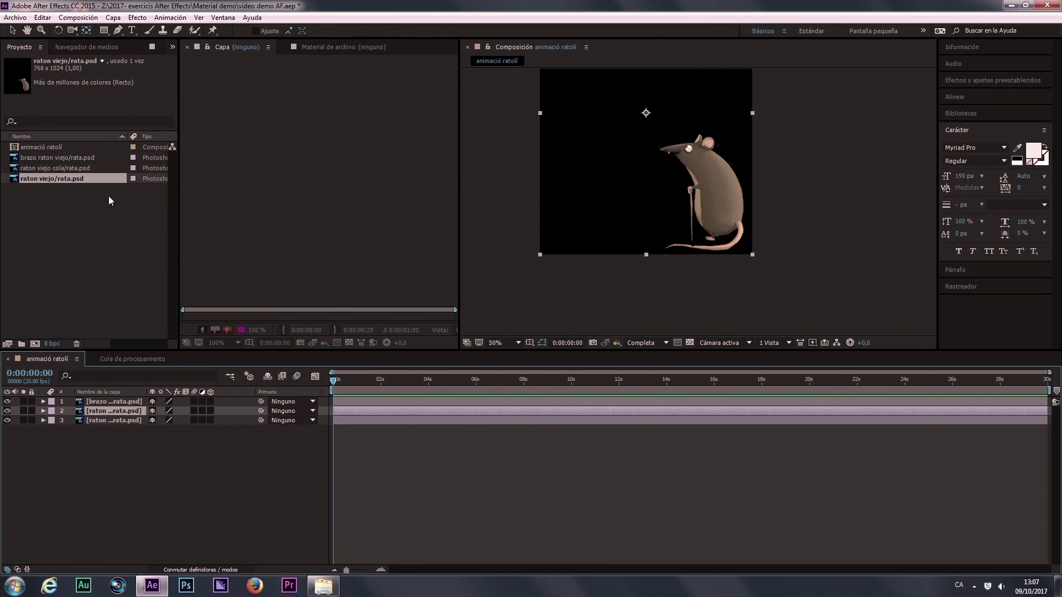
{"action": "left_click", "coordinate": [86, 32]}
{"action": "mouse_move", "coordinate": [647, 113]}
{"action": "left_mouse_down"}
{"action": "mouse_move", "coordinate": [725, 207]}
{"action": "mouse_move", "coordinate": [634, 114]}
{"action": "left_mouse_up"}
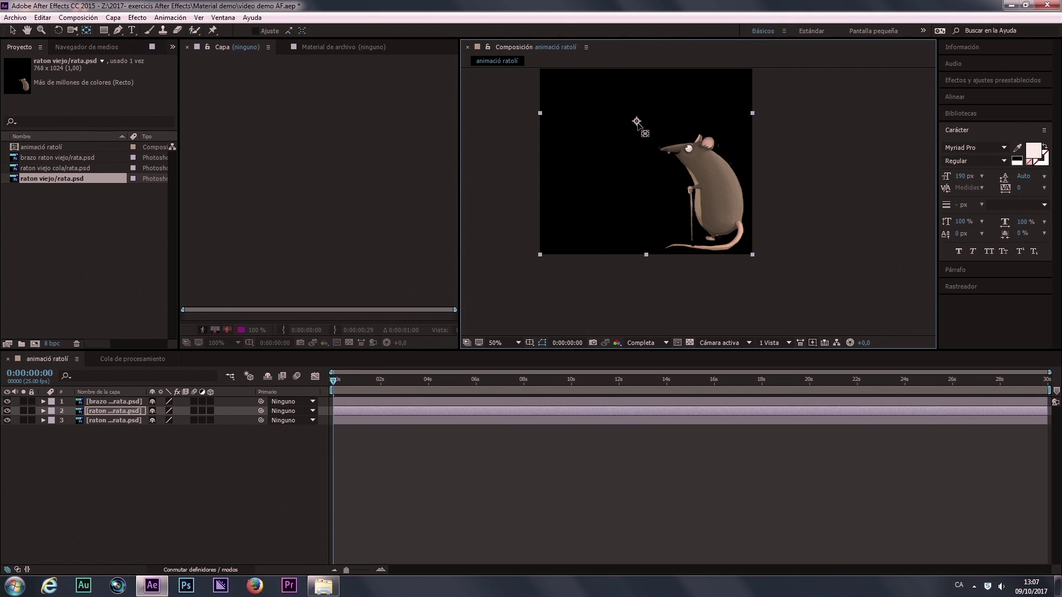
{"action": "left_click", "coordinate": [44, 411]}
{"action": "left_click", "coordinate": [52, 420]}
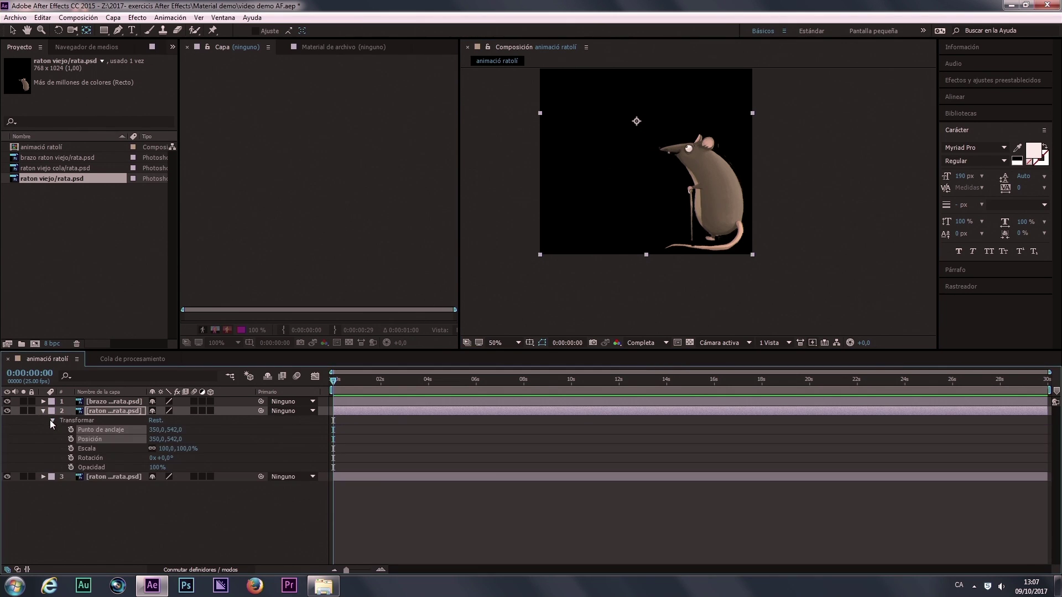
{"action": "left_click_drag", "start_coordinate": [166, 458], "coordinate": [172, 463]}
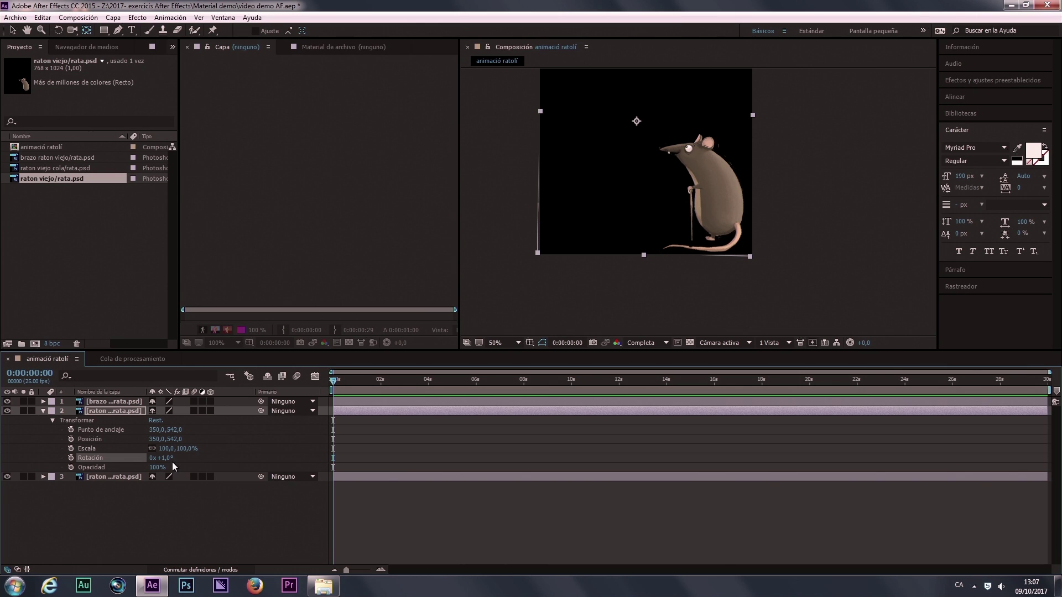
{"action": "key", "text": "ctrl+z"}
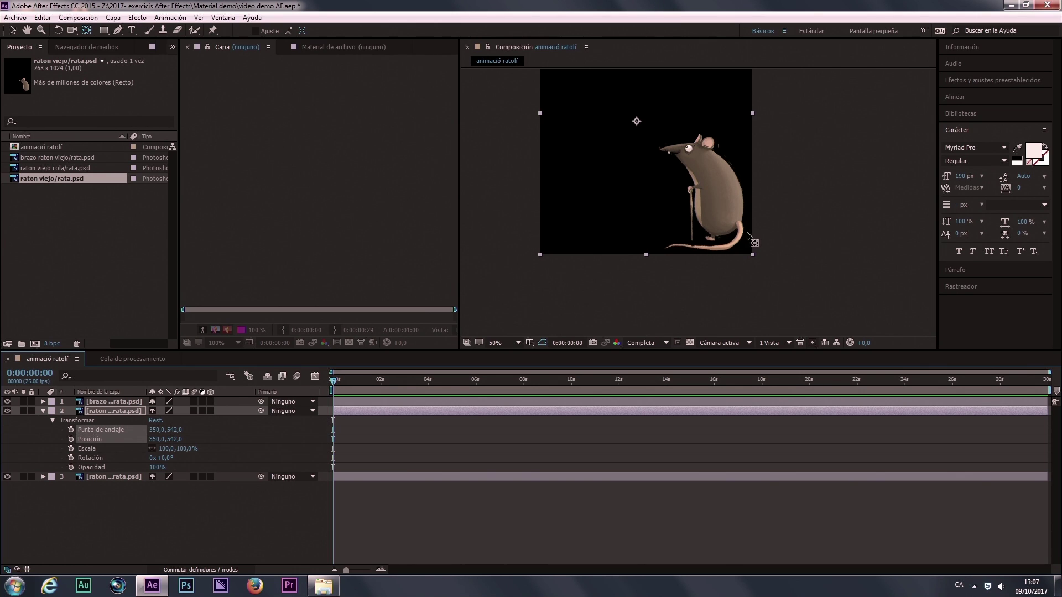
- Move the tail layer's anchor point to the base of the tail at 718, 912 and test its rotation, ending at 0°
{"action": "left_click_drag", "start_coordinate": [637, 121], "coordinate": [739, 225]}
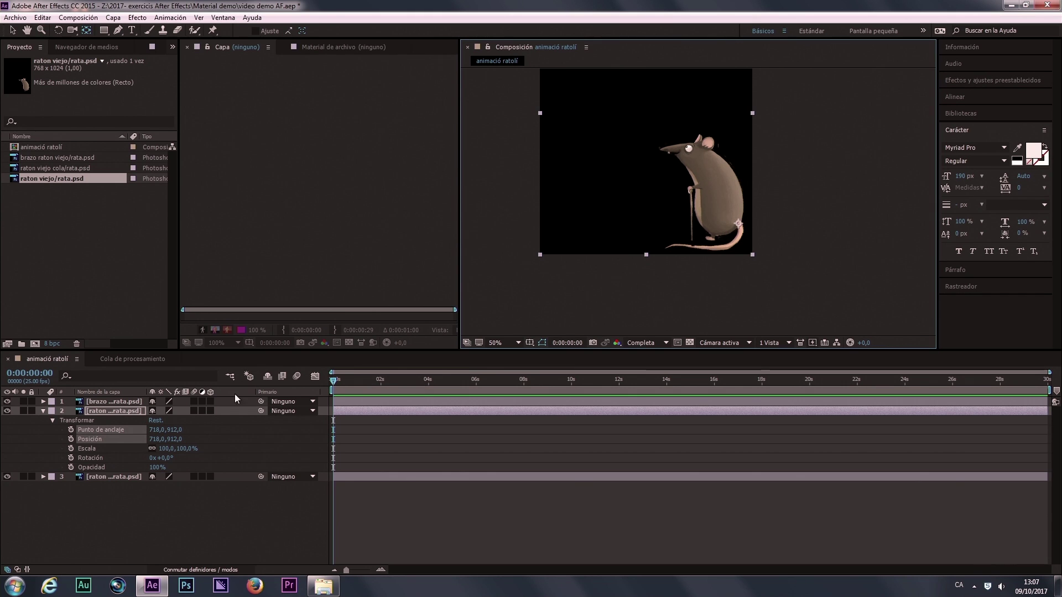
{"action": "mouse_move", "coordinate": [165, 460]}
{"action": "left_mouse_down"}
{"action": "mouse_move", "coordinate": [183, 459]}
{"action": "mouse_move", "coordinate": [160, 452]}
{"action": "left_mouse_up"}
{"action": "left_click", "coordinate": [162, 455]}
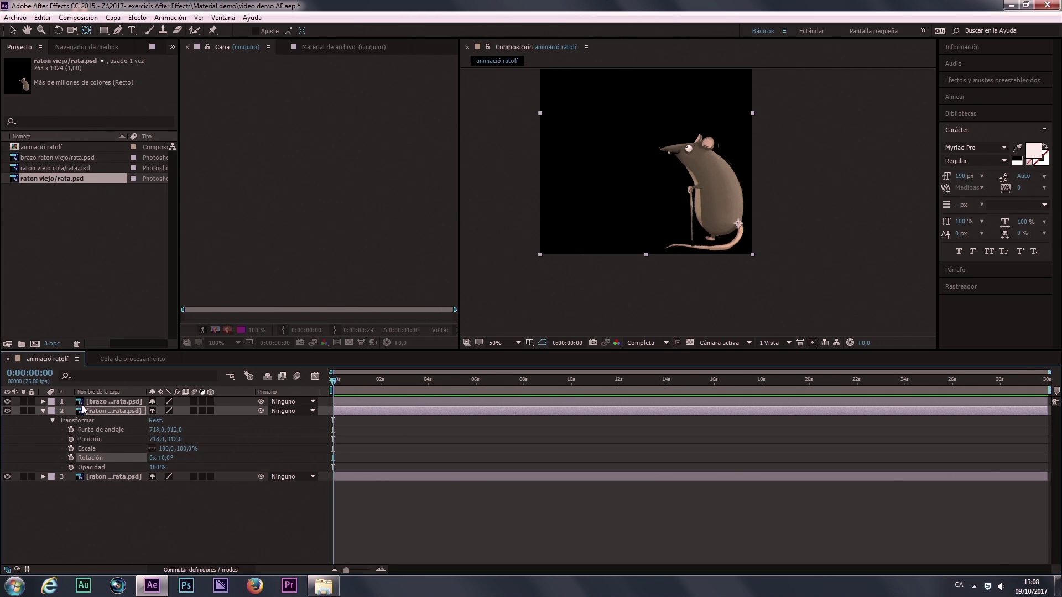
- Move the arm layer's anchor point to the end of the arm where it joins the mouse's body
{"action": "left_click", "coordinate": [105, 402]}
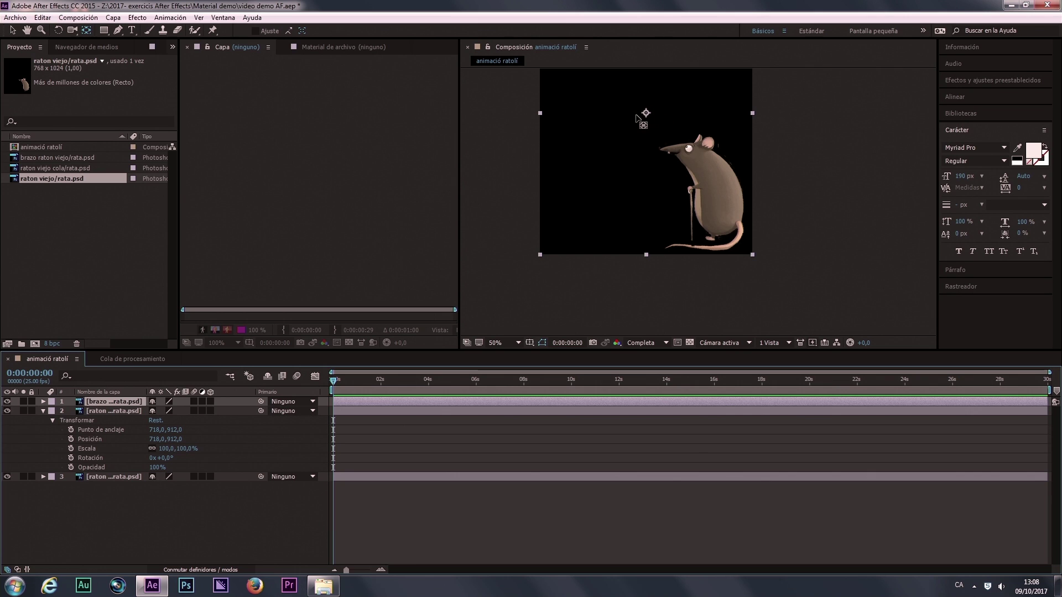
{"action": "left_click_drag", "start_coordinate": [646, 112], "coordinate": [701, 188]}
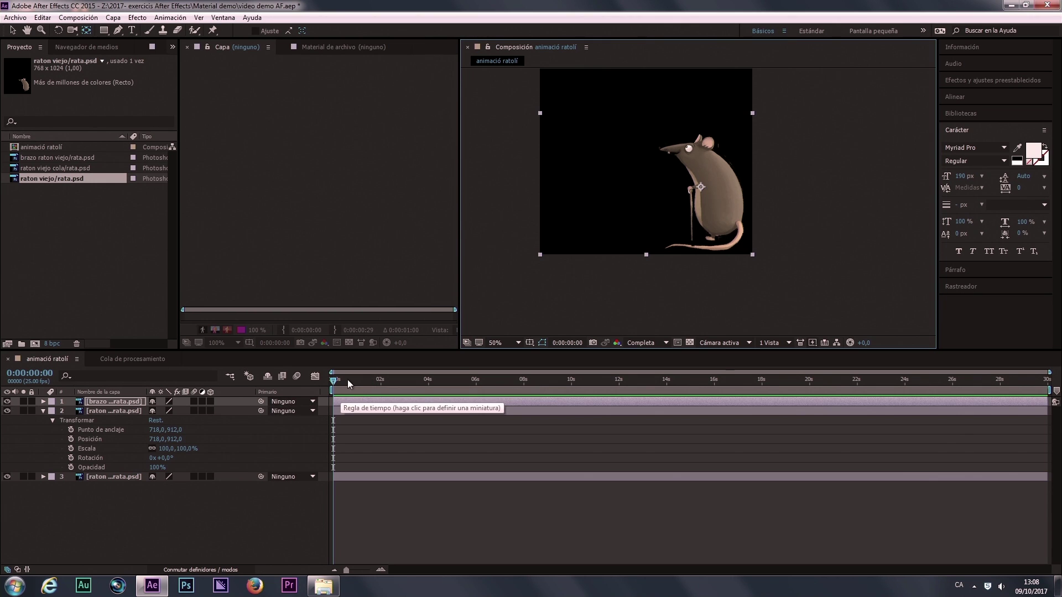
- Examine the duration in the animació ratolí composition's settings and close the settings
{"action": "left_click", "coordinate": [42, 357]}
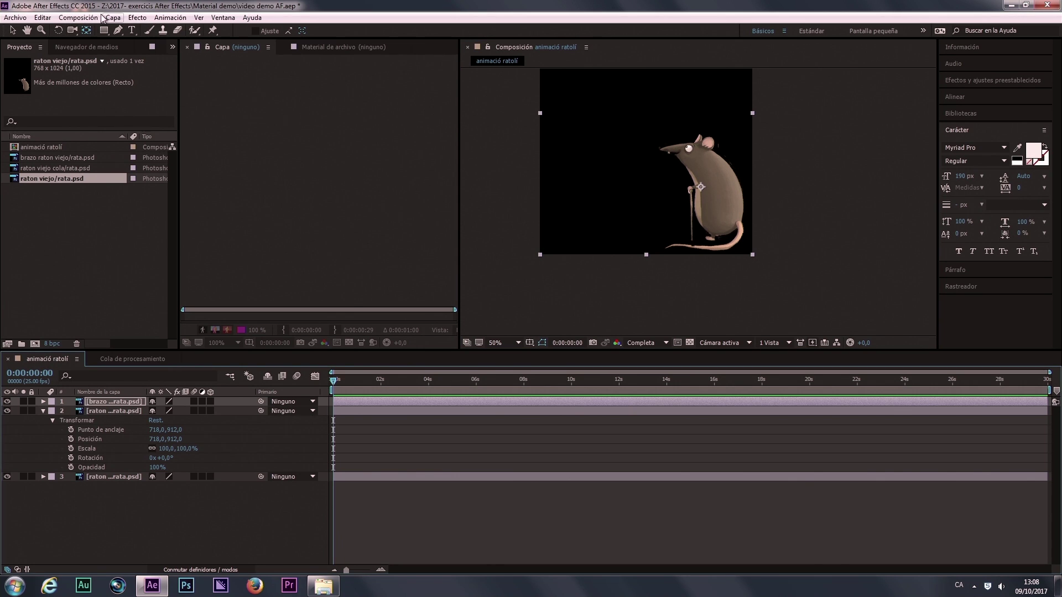
{"action": "left_click", "coordinate": [78, 17]}
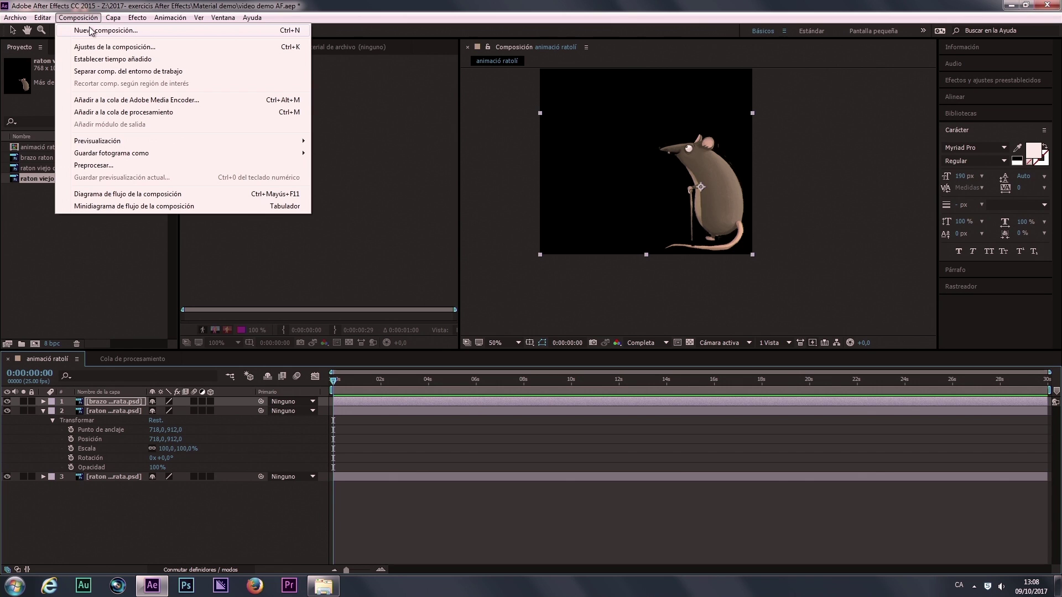
{"action": "left_click", "coordinate": [119, 46]}
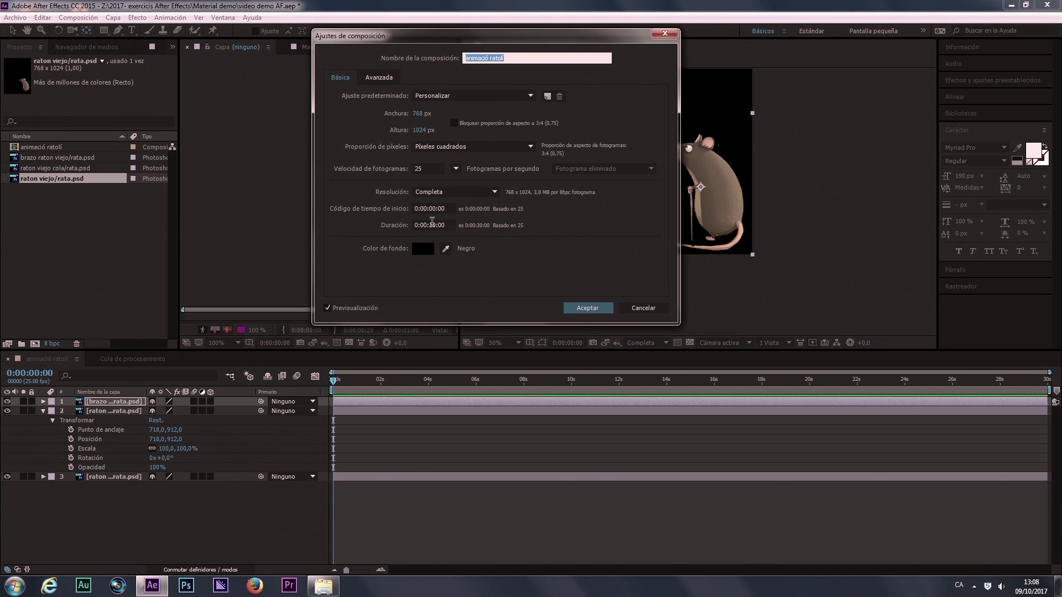
{"action": "left_click_drag", "start_coordinate": [416, 225], "coordinate": [450, 224]}
{"action": "left_click", "coordinate": [450, 224]}
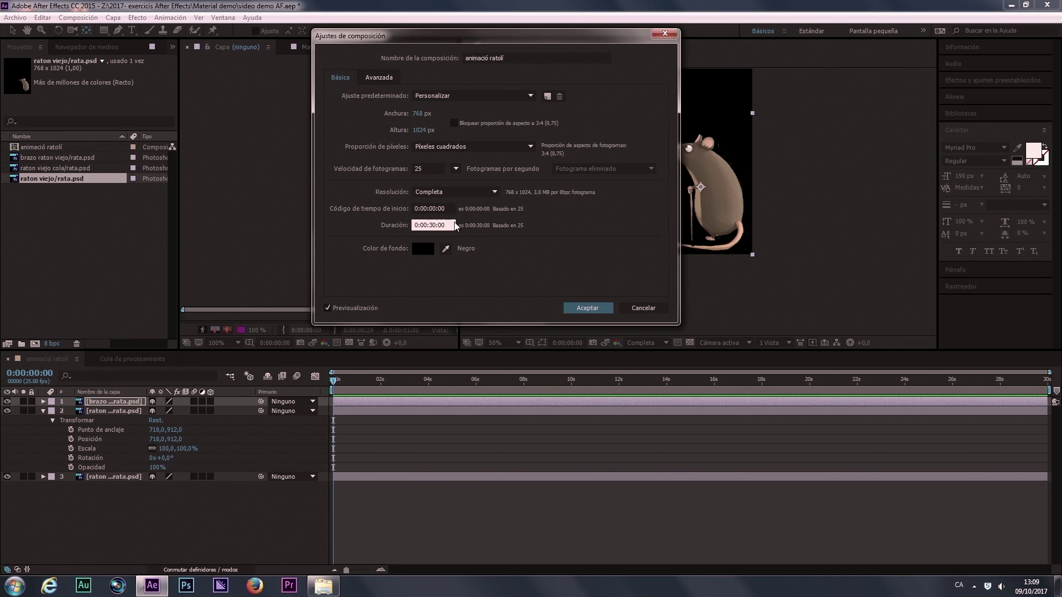
{"action": "left_click", "coordinate": [597, 311]}
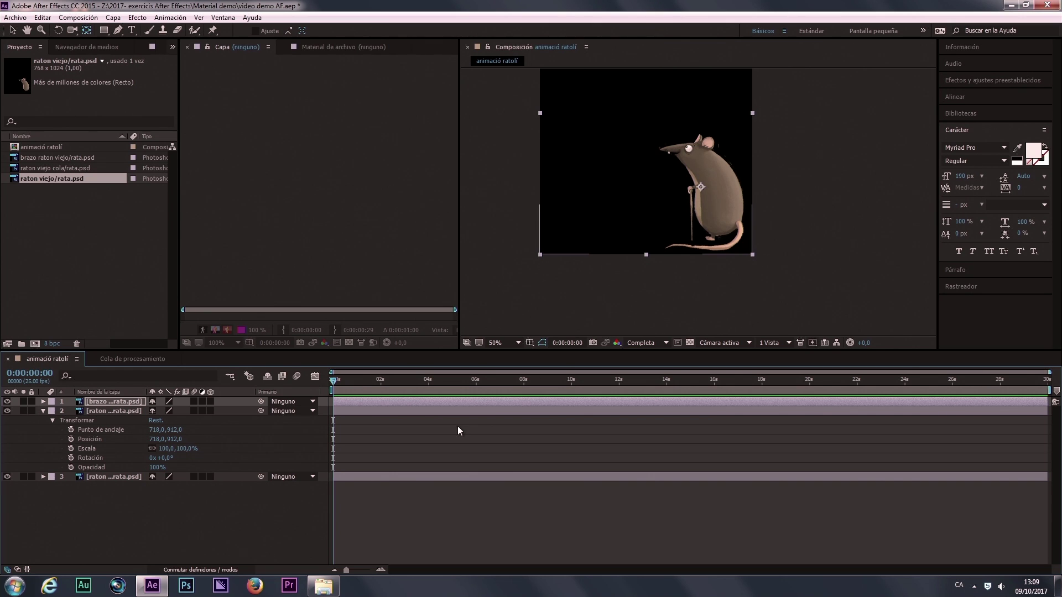
- Start keyframing the tail layer's rotation at 0 seconds, with a value of -7°
{"action": "left_click", "coordinate": [125, 410]}
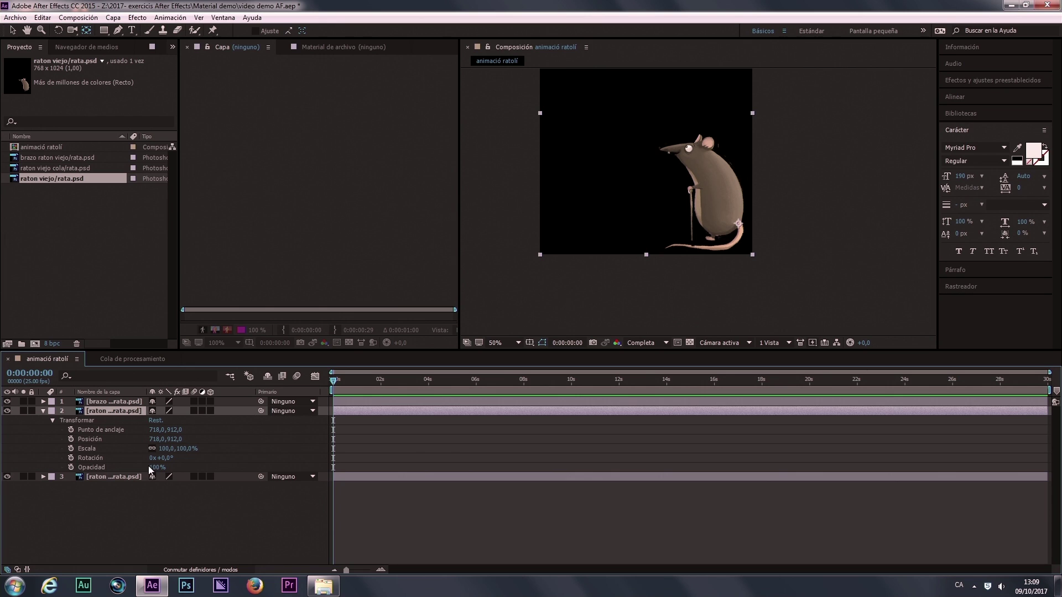
{"action": "left_click", "coordinate": [71, 457]}
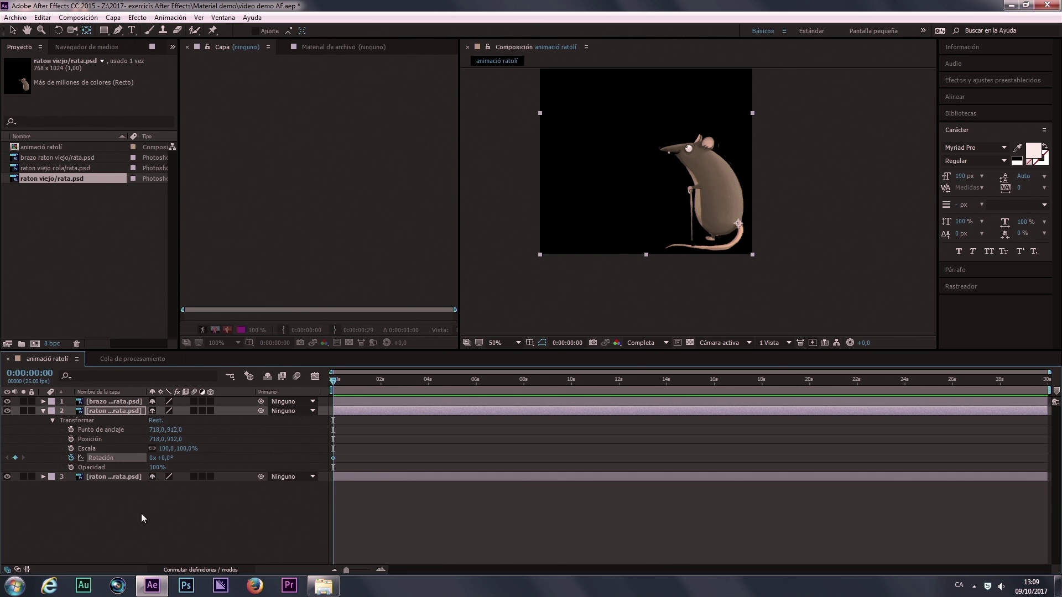
{"action": "left_click", "coordinate": [334, 458]}
{"action": "left_click_drag", "start_coordinate": [330, 384], "coordinate": [332, 384]}
{"action": "left_click_drag", "start_coordinate": [168, 458], "coordinate": [165, 458]}
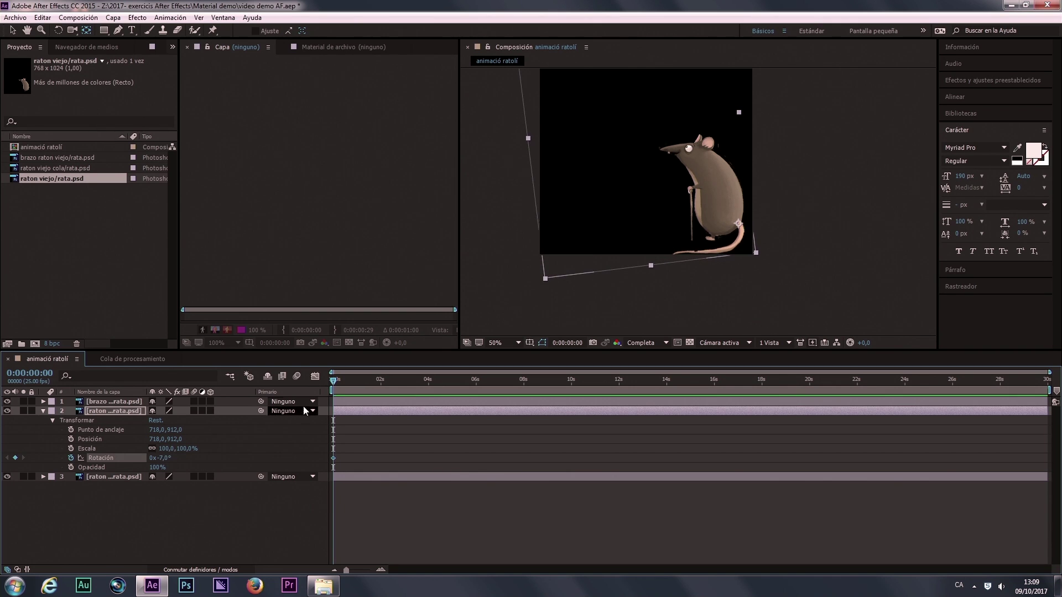
- Add a second rotation keyframe of +5° to the tail layer at 0:00:01:12
{"action": "left_click_drag", "start_coordinate": [338, 380], "coordinate": [361, 387]}
{"action": "left_click_drag", "start_coordinate": [346, 569], "coordinate": [367, 567]}
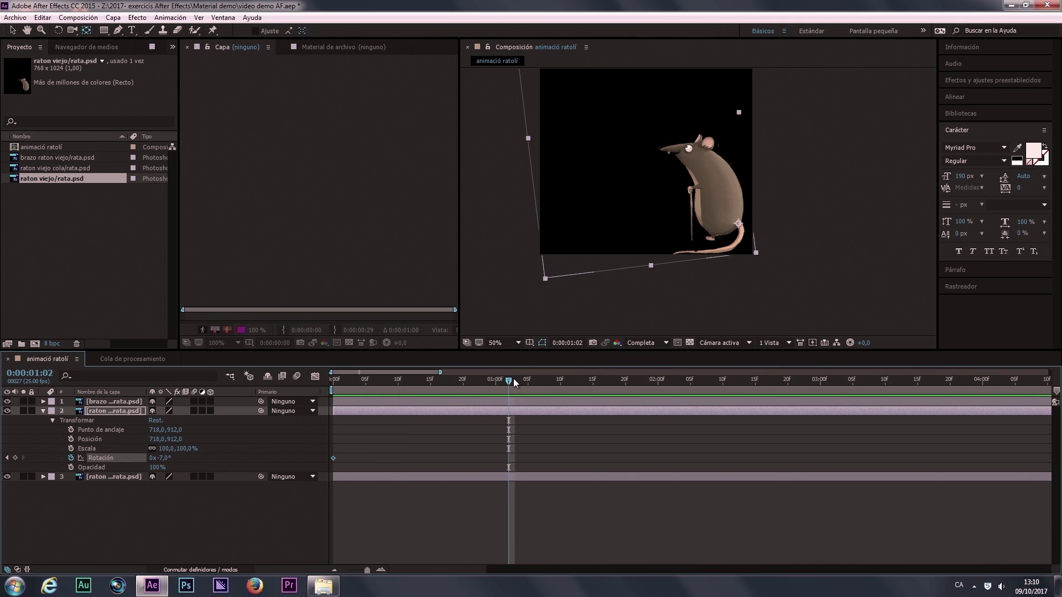
{"action": "left_click_drag", "start_coordinate": [509, 381], "coordinate": [593, 384]}
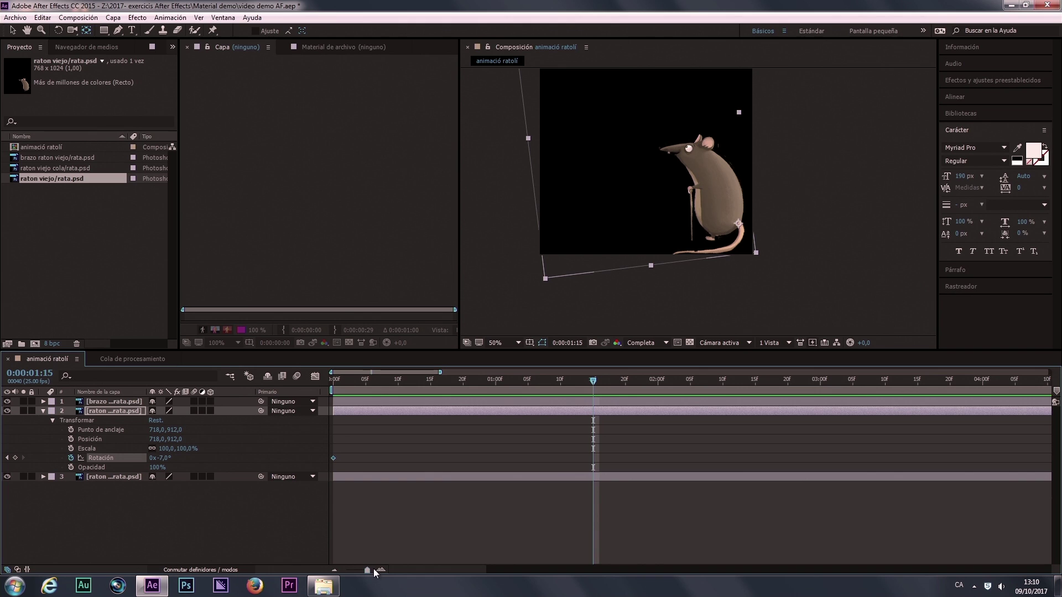
{"action": "left_click_drag", "start_coordinate": [368, 570], "coordinate": [366, 570]}
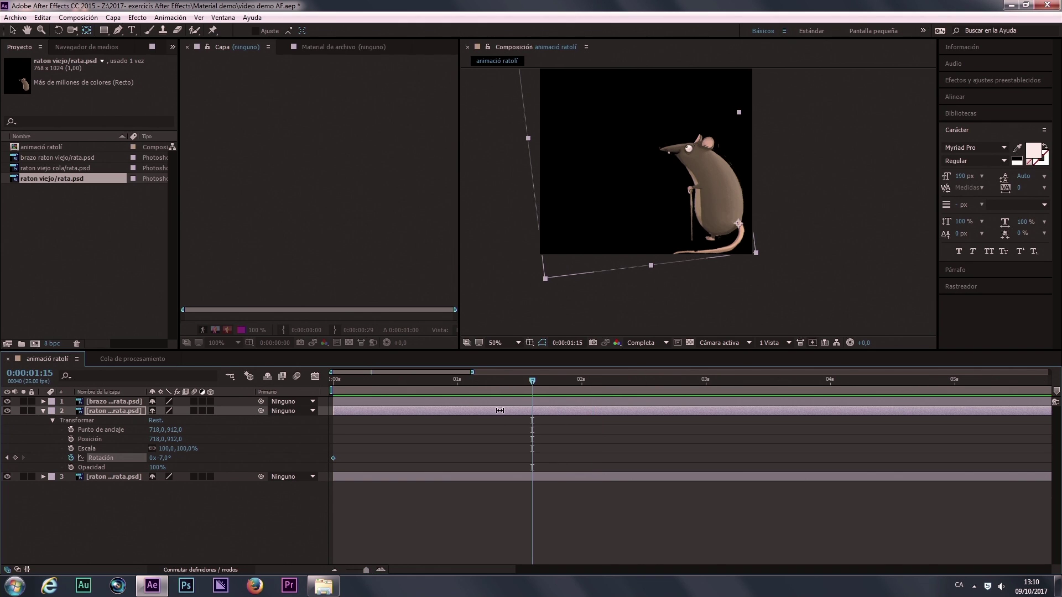
{"action": "left_click_drag", "start_coordinate": [533, 380], "coordinate": [519, 380]}
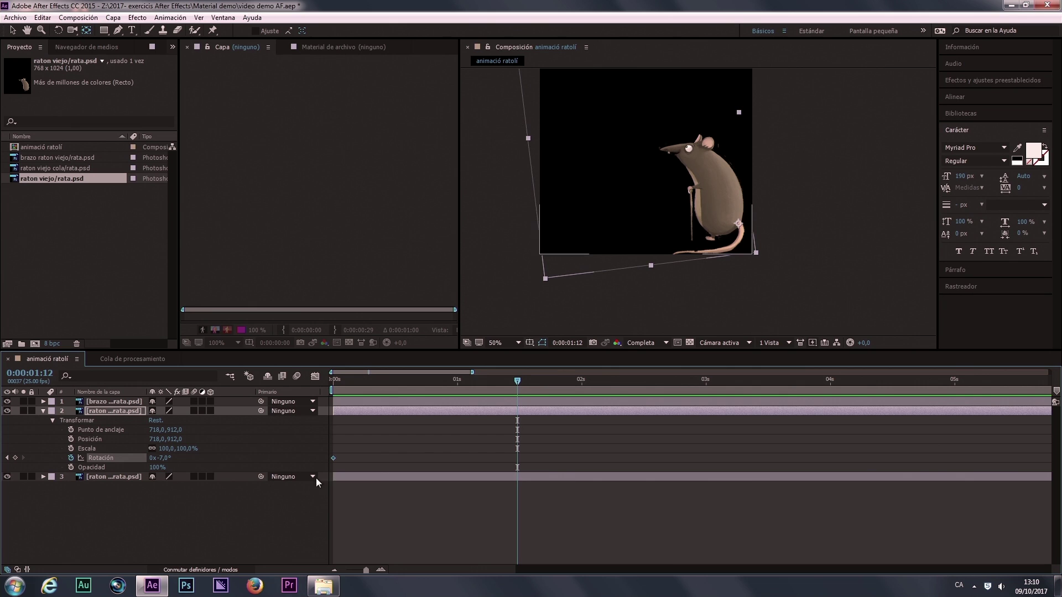
{"action": "left_click_drag", "start_coordinate": [165, 458], "coordinate": [171, 458]}
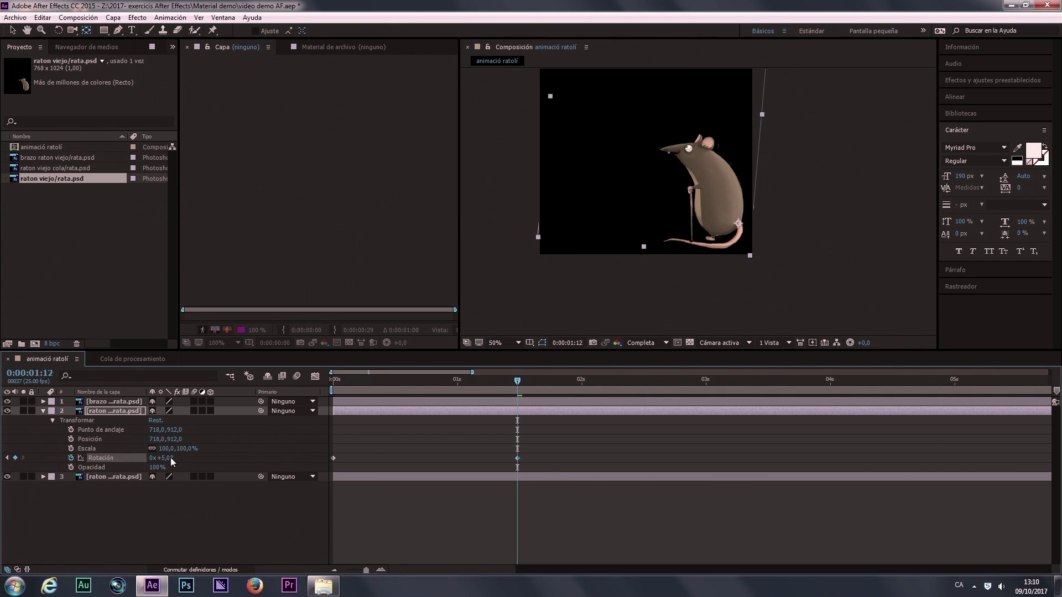
- Preview the tail's swing from 0 seconds until just past the second rotation keyframe
{"action": "left_click_drag", "start_coordinate": [426, 388], "coordinate": [332, 381]}
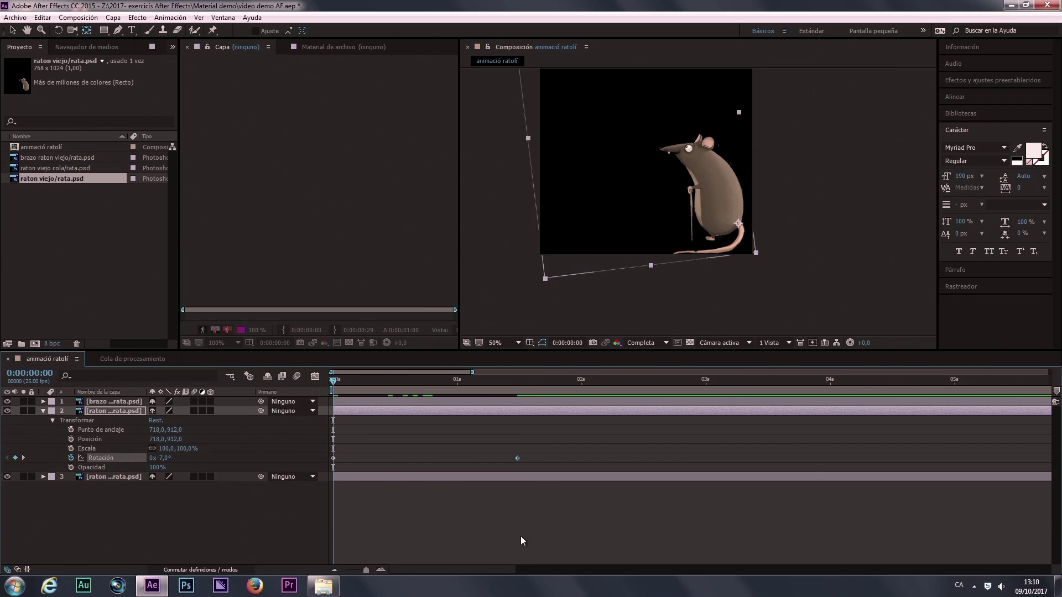
{"action": "key", "text": "space"}
{"action": "key", "text": "space"}
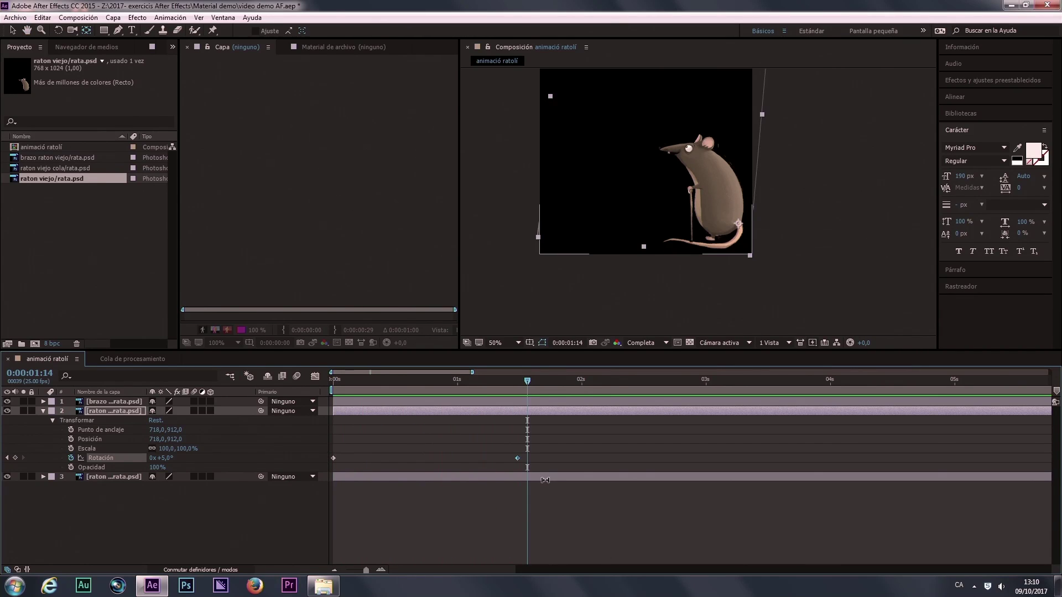
- Copy the tail layer's two rotation keyframes and paste them at 3 seconds
{"action": "left_click_drag", "start_coordinate": [546, 468], "coordinate": [319, 456]}
{"action": "left_click", "coordinate": [706, 381]}
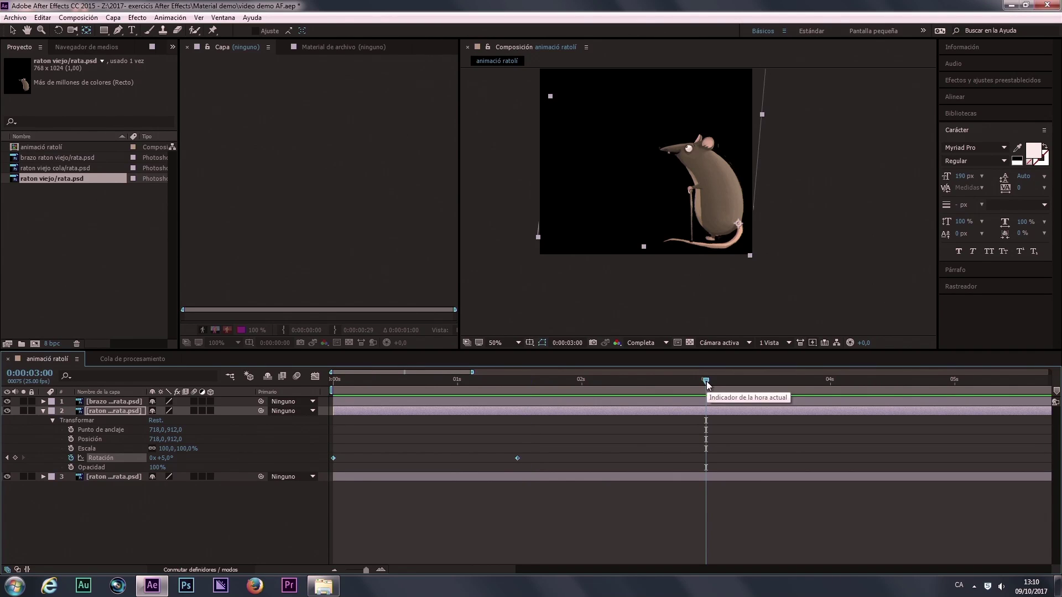
{"action": "left_click_drag", "start_coordinate": [367, 571], "coordinate": [340, 570]}
{"action": "key", "text": "ctrl+v"}
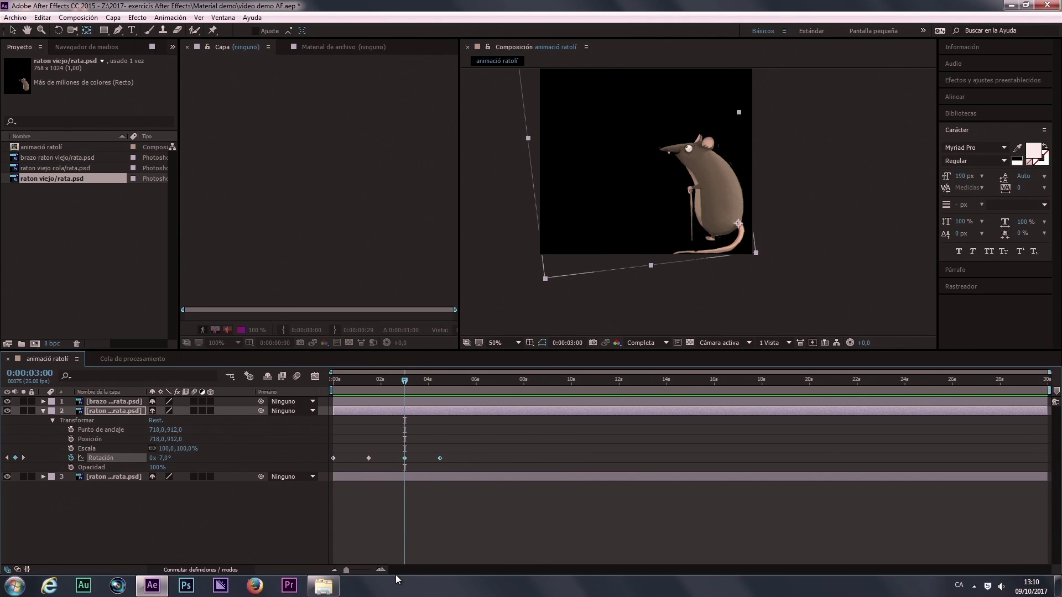
- Copy the tail layer's four rotation keyframes and paste them at 6 seconds
{"action": "left_click_drag", "start_coordinate": [470, 464], "coordinate": [292, 446]}
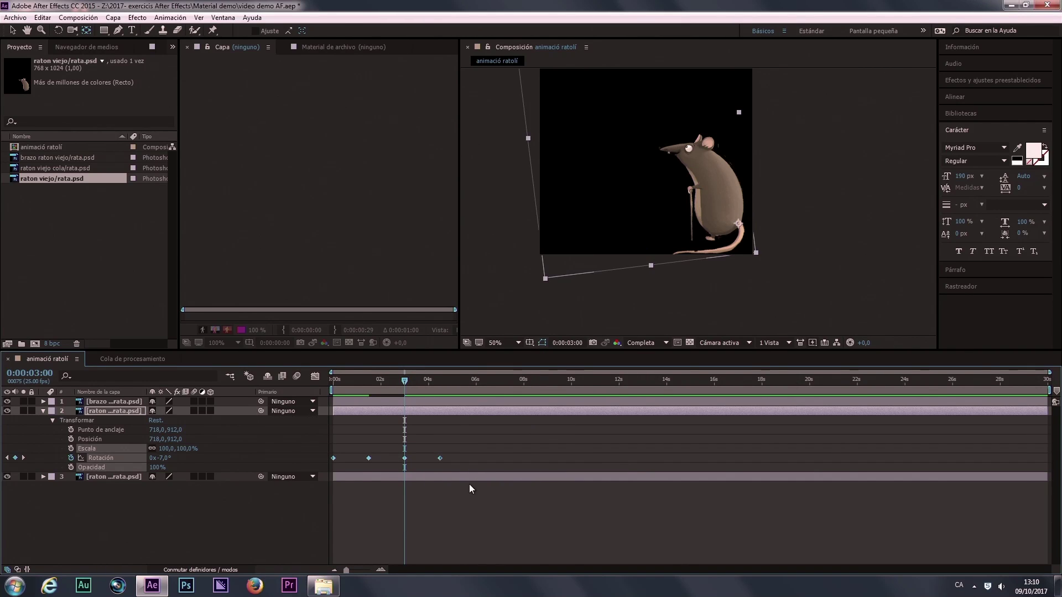
{"action": "left_click", "coordinate": [475, 384]}
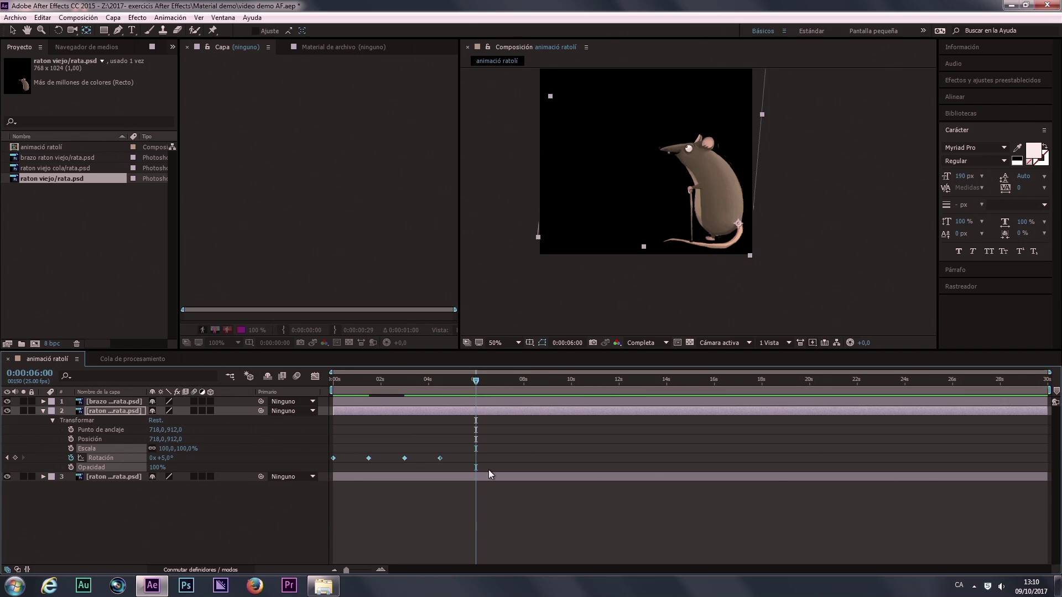
{"action": "key", "text": "ctrl+v"}
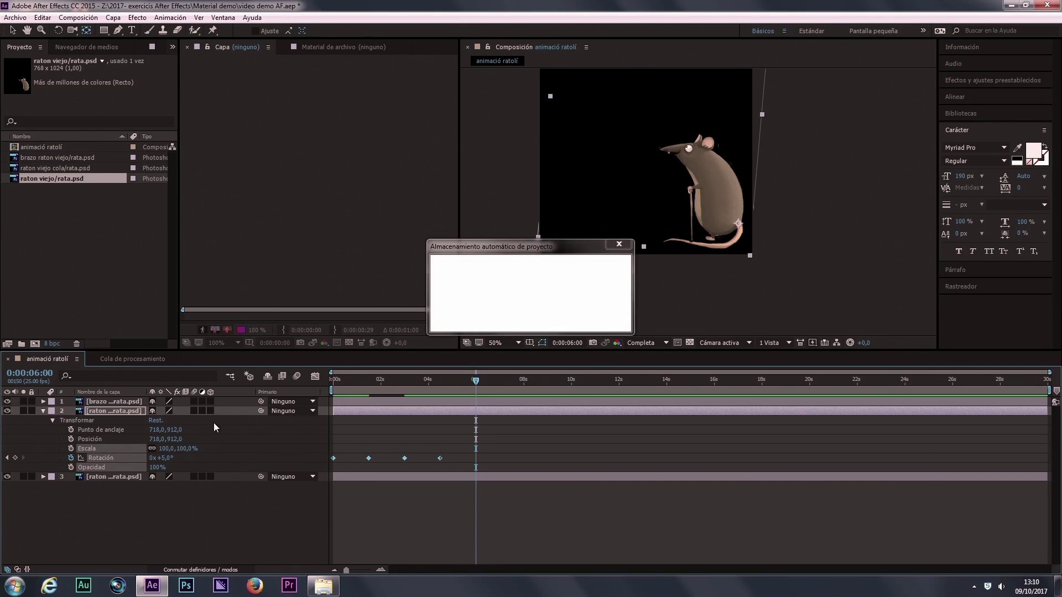
- Copy the tail layer's eight rotation keyframes and paste them at 0:00:11:24
{"action": "left_click_drag", "start_coordinate": [603, 453], "coordinate": [270, 462]}
{"action": "left_click_drag", "start_coordinate": [611, 380], "coordinate": [619, 385]}
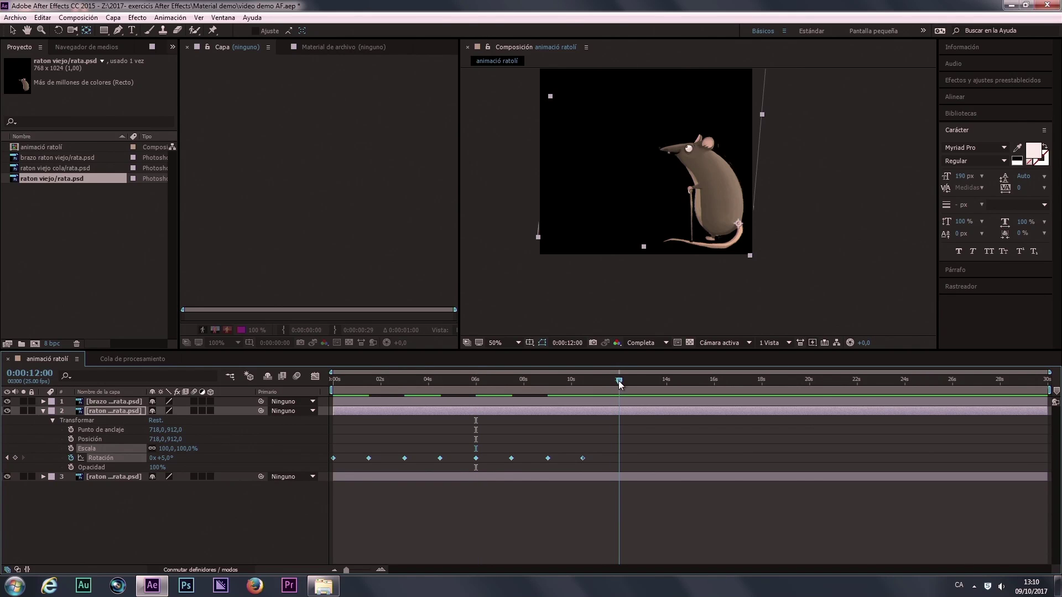
{"action": "key", "text": "ctrl+v"}
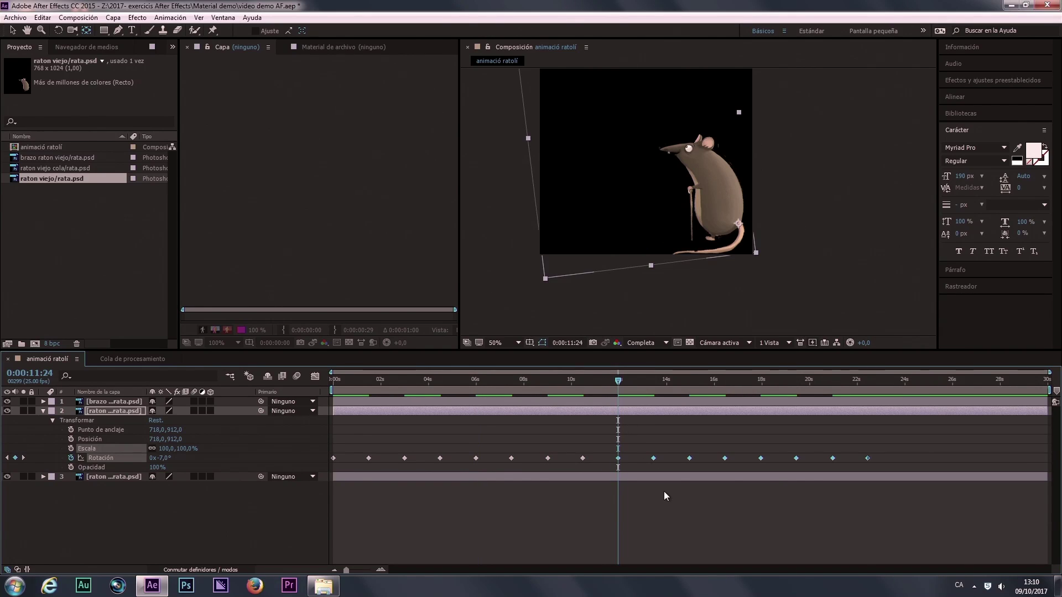
- Paste the copied tail rotation keyframes again at 24 seconds to fill the rest of the composition
{"action": "left_click", "coordinate": [903, 382]}
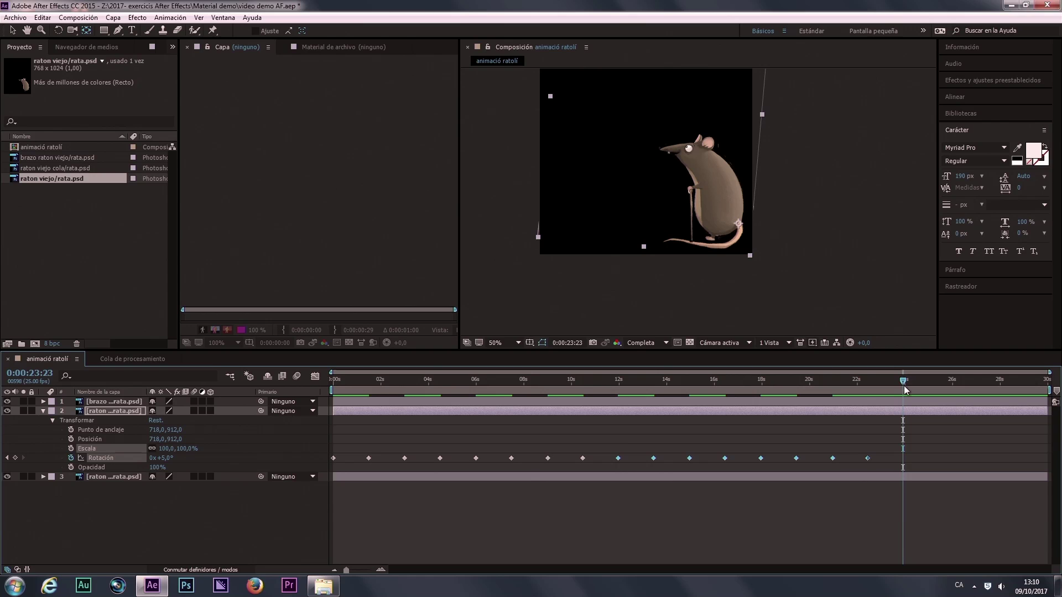
{"action": "left_click", "coordinate": [904, 381]}
{"action": "key", "text": "ctrl+v"}
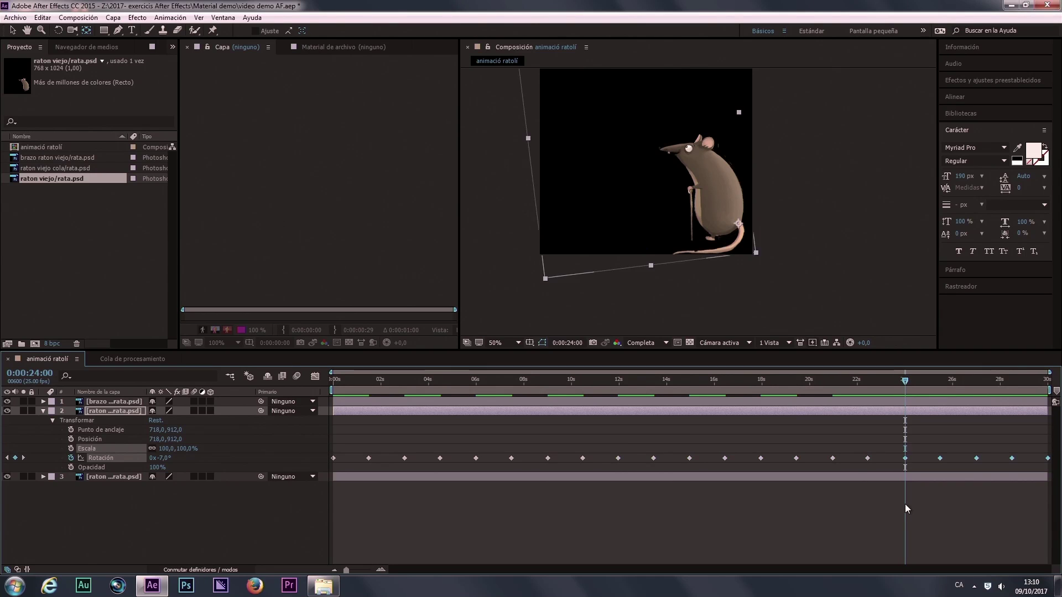
- Preview the looping tail animation from the start, stop it after about 6 seconds and collapse the tail layer's properties
{"action": "key", "text": "Home"}
{"action": "key", "text": "space"}
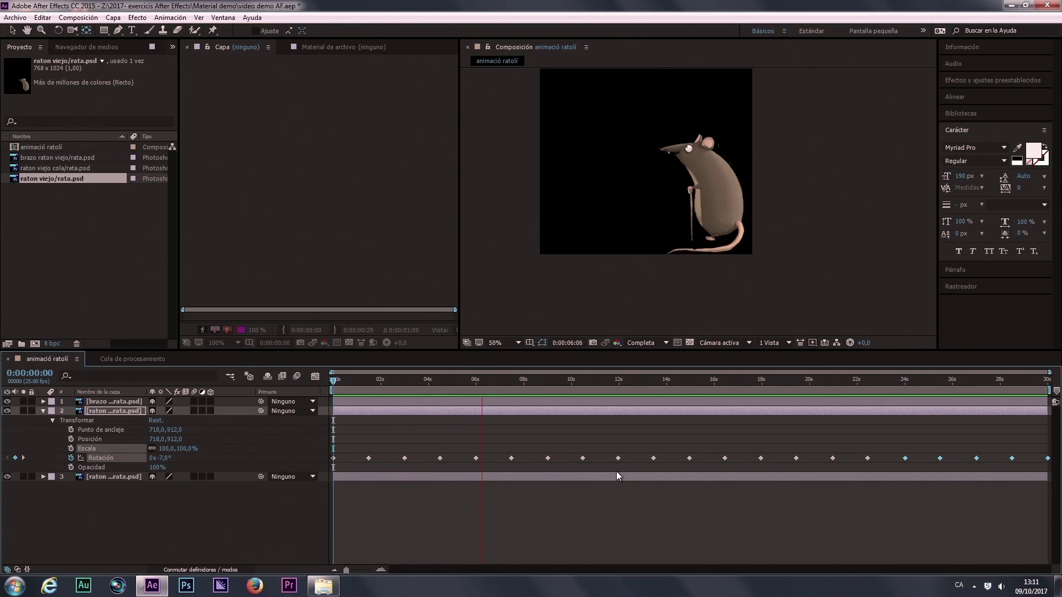
{"action": "key", "text": "space"}
{"action": "left_click", "coordinate": [43, 411]}
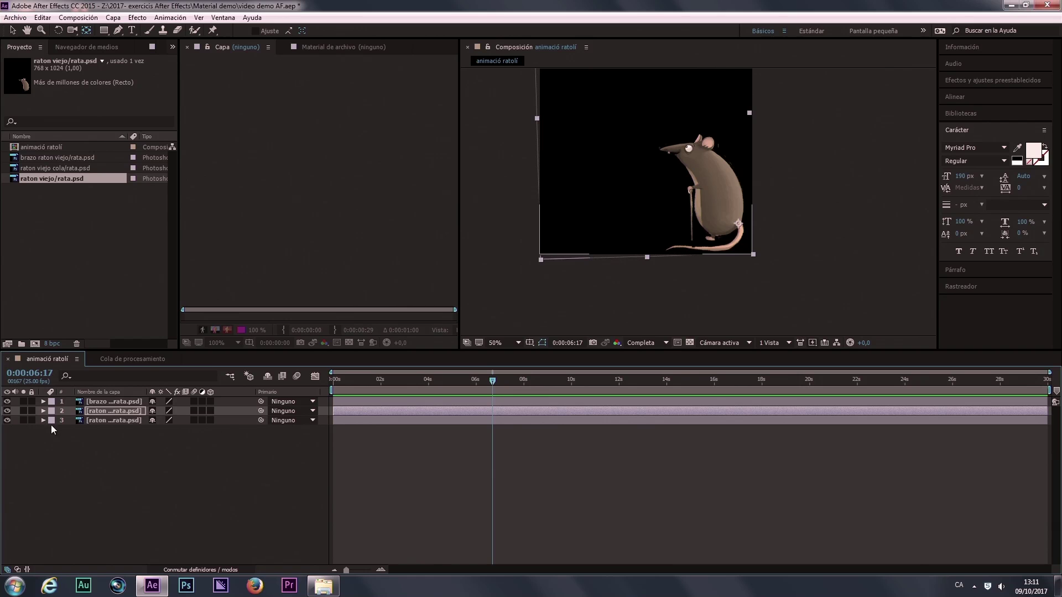
- Show the arm layer's transform properties and set a starting rotation keyframe of -1° at 0 seconds
{"action": "left_click", "coordinate": [43, 402]}
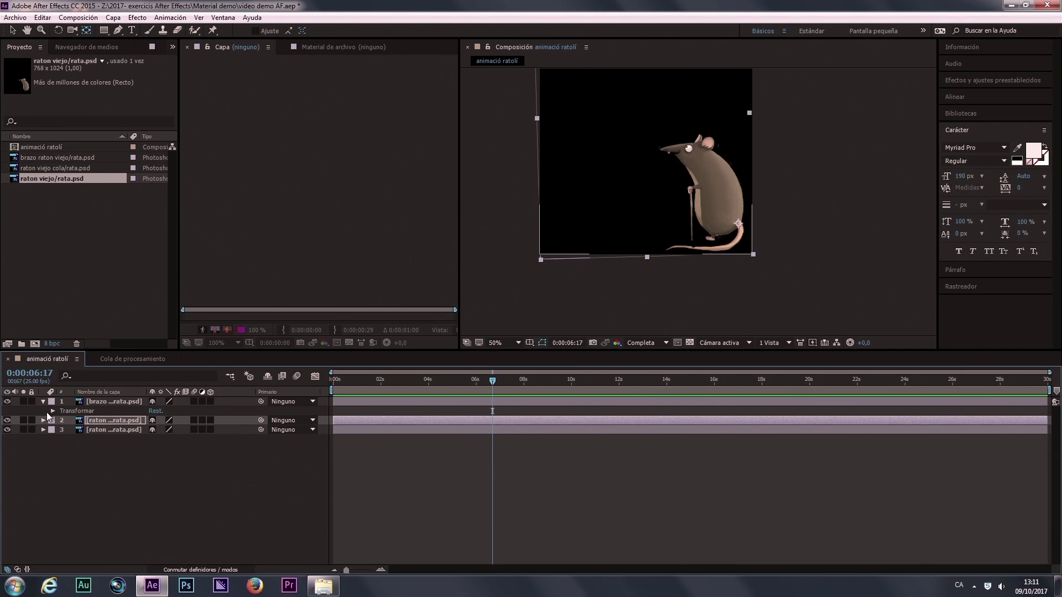
{"action": "left_click", "coordinate": [53, 412]}
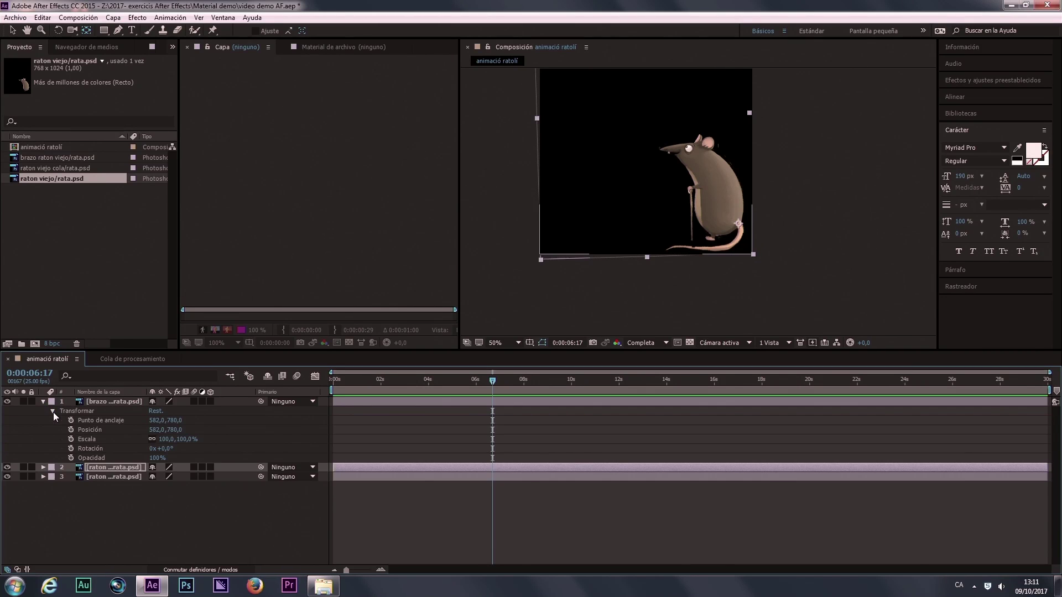
{"action": "left_click", "coordinate": [96, 449]}
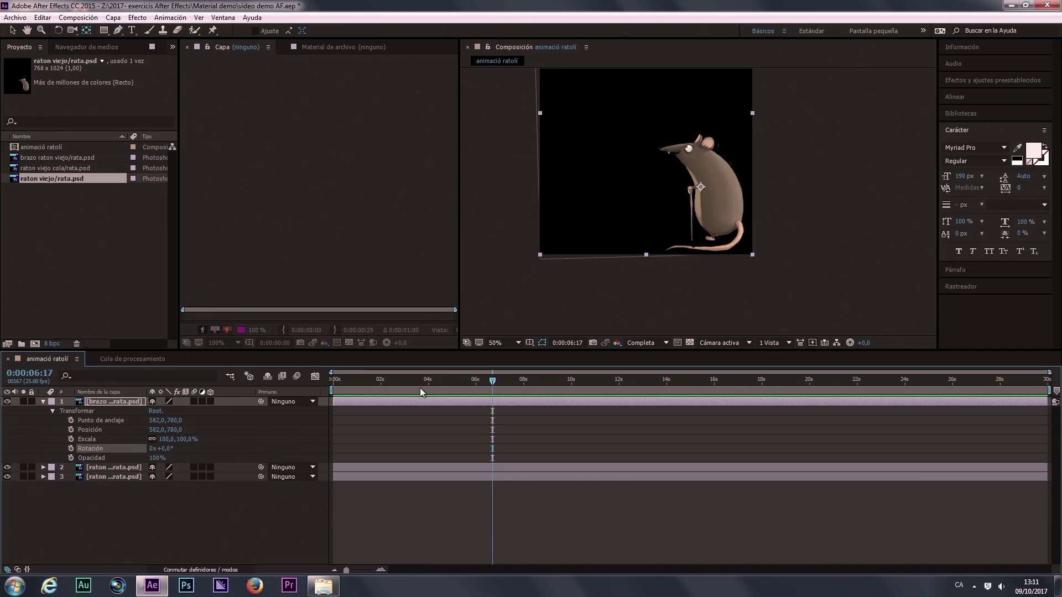
{"action": "key", "text": "Home"}
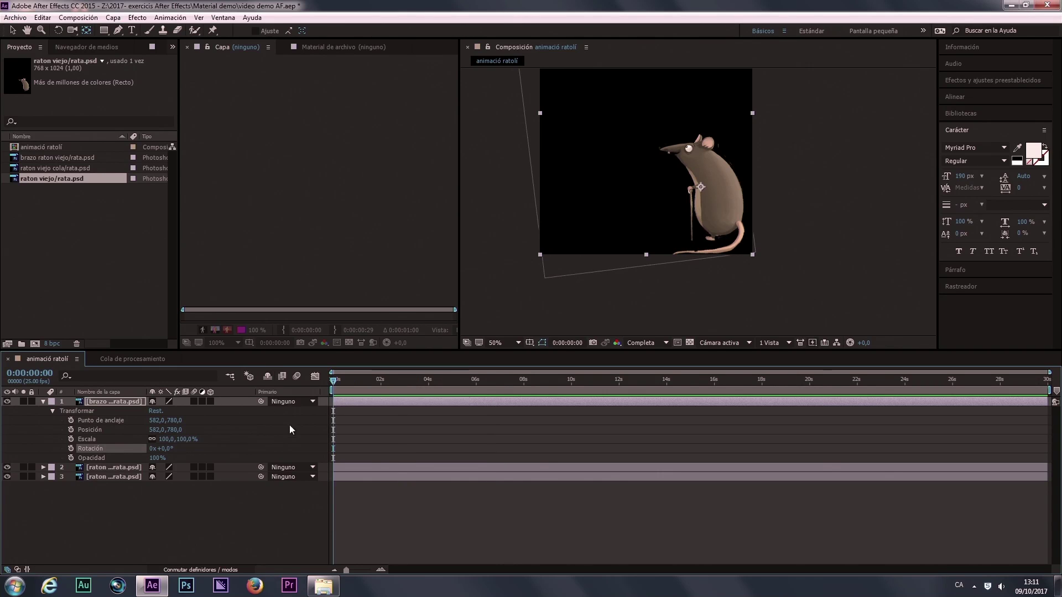
{"action": "left_click", "coordinate": [70, 448]}
{"action": "left_click_drag", "start_coordinate": [170, 450], "coordinate": [164, 448]}
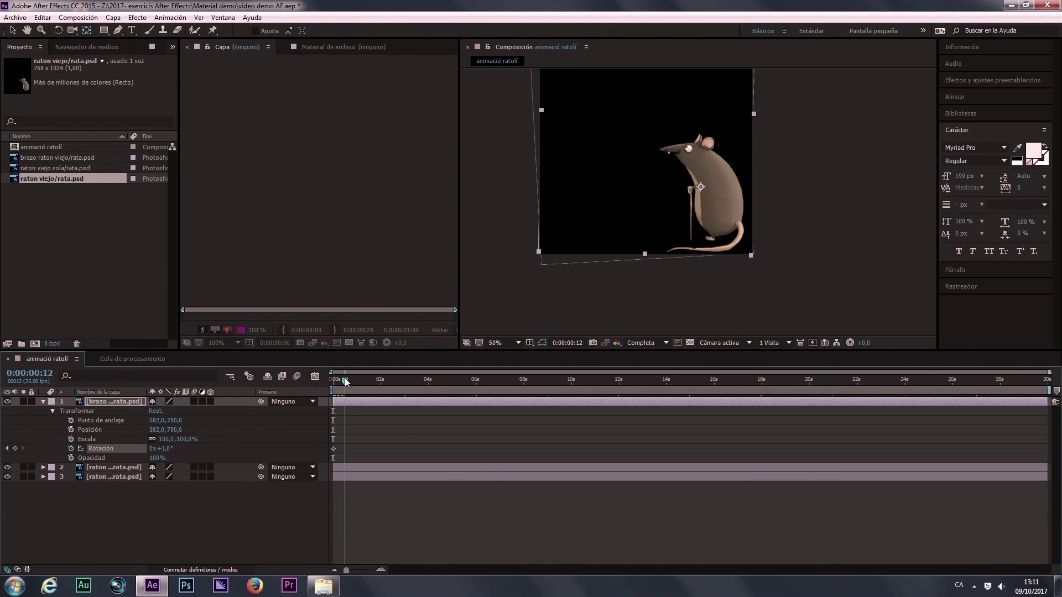
{"action": "left_click_drag", "start_coordinate": [334, 381], "coordinate": [321, 387]}
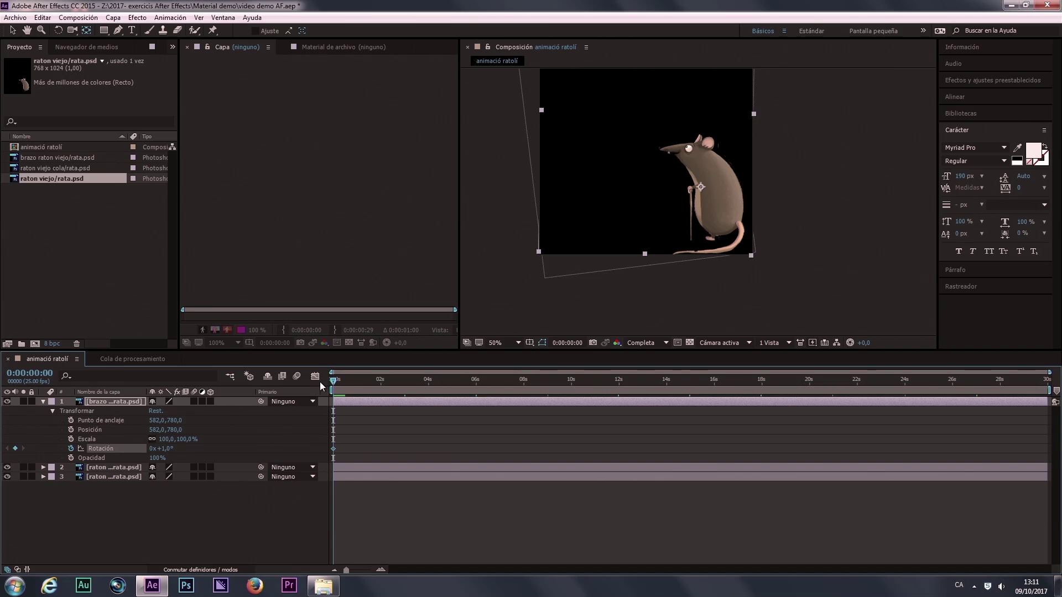
{"action": "left_click_drag", "start_coordinate": [158, 453], "coordinate": [156, 453]}
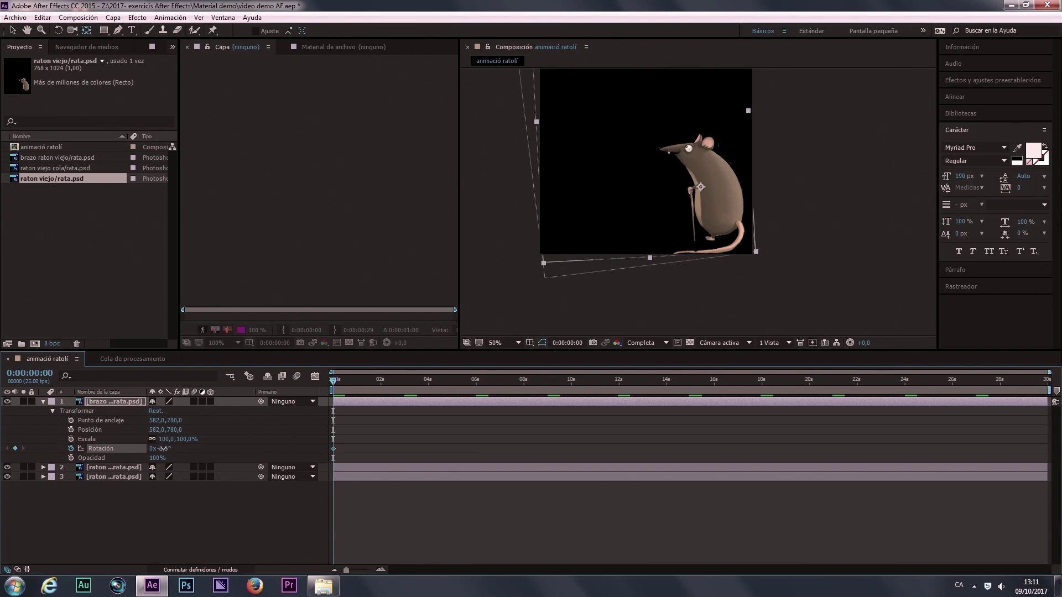
- Add a second arm rotation keyframe of 9° and move it to 1 second on the timeline
{"action": "left_click_drag", "start_coordinate": [348, 382], "coordinate": [381, 388]}
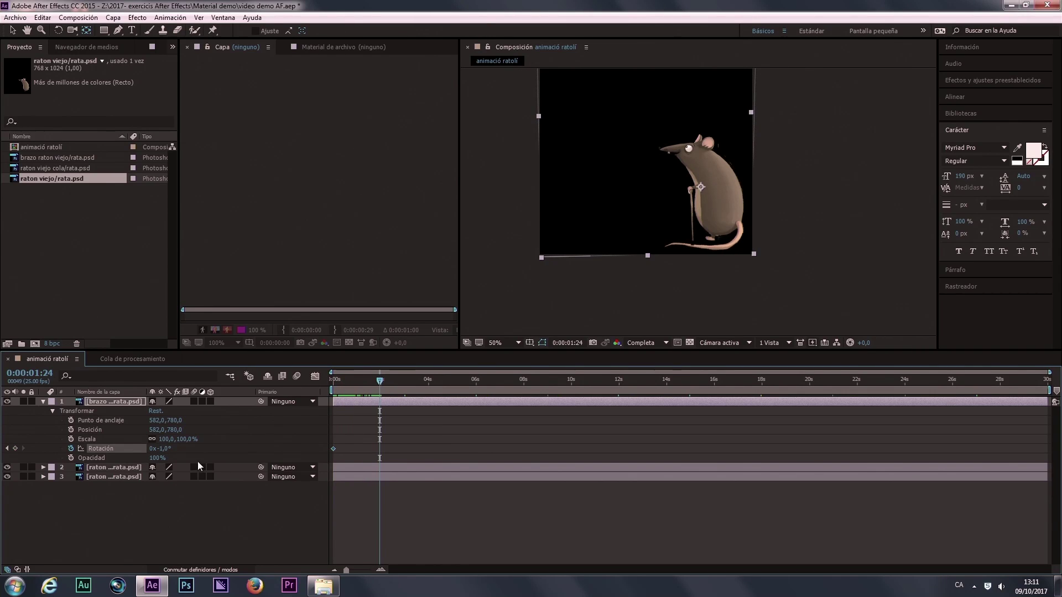
{"action": "key", "text": "Home"}
{"action": "left_click_drag", "start_coordinate": [334, 383], "coordinate": [382, 387]}
{"action": "left_click_drag", "start_coordinate": [165, 449], "coordinate": [169, 449]}
{"action": "left_click", "coordinate": [340, 460]}
{"action": "left_click_drag", "start_coordinate": [381, 448], "coordinate": [359, 448]}
{"action": "left_click", "coordinate": [379, 380]}
{"action": "left_click_drag", "start_coordinate": [346, 570], "coordinate": [367, 573]}
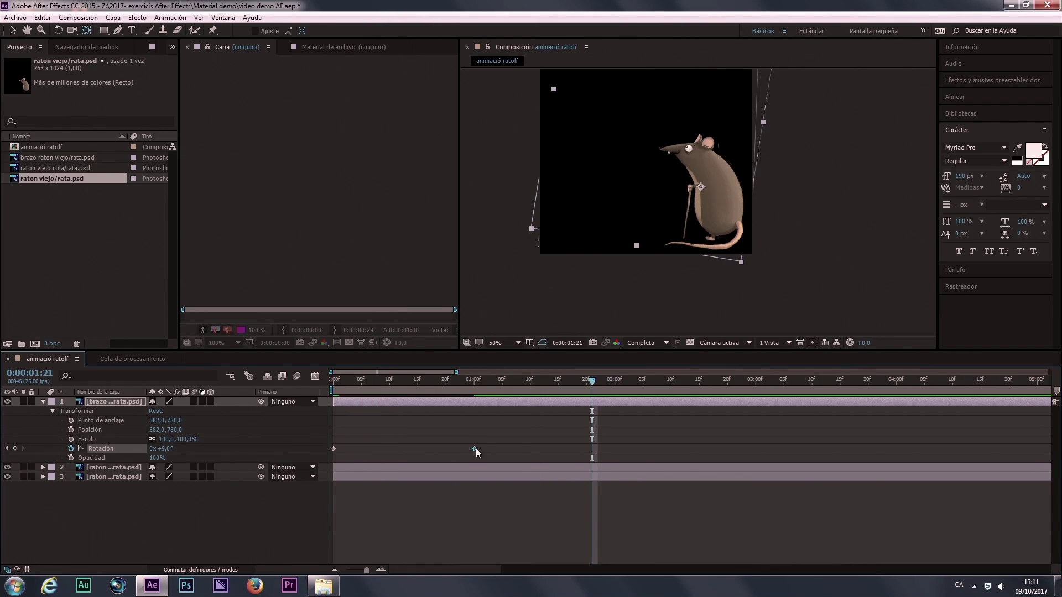
- Repeat the arm's rotation keyframes every second along the timeline, preview the motion to about 8 seconds and collapse the layer
{"action": "left_click", "coordinate": [343, 496]}
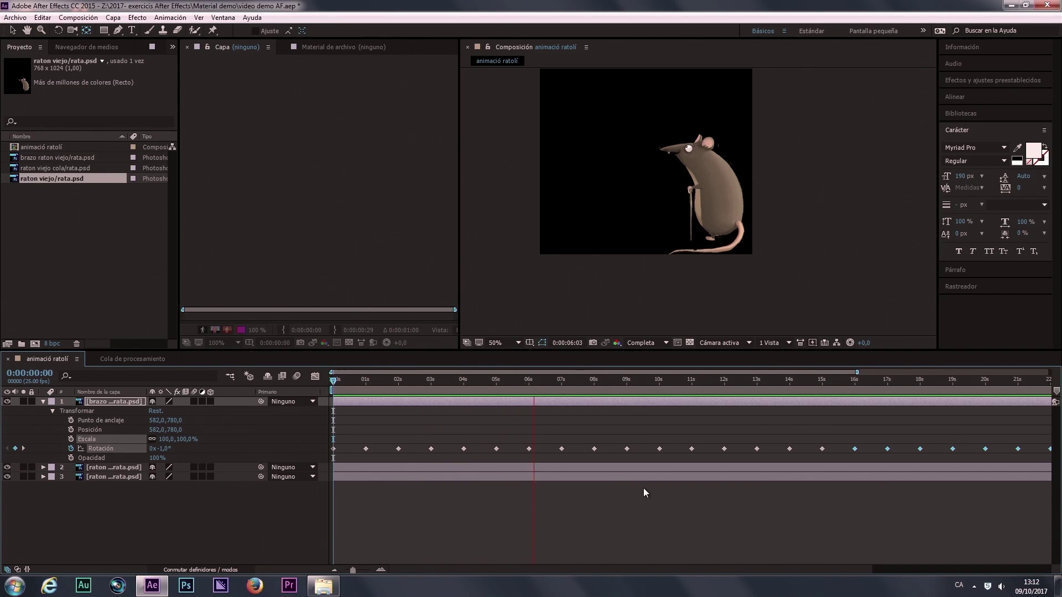
{"action": "key", "text": "space"}
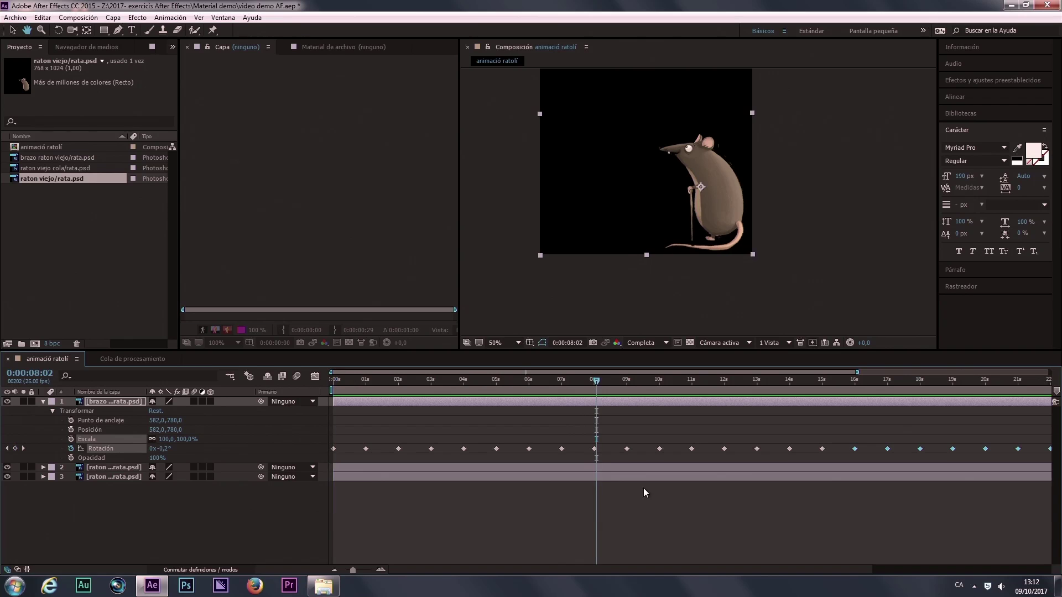
{"action": "left_click", "coordinate": [42, 401]}
{"action": "left_click", "coordinate": [78, 441]}
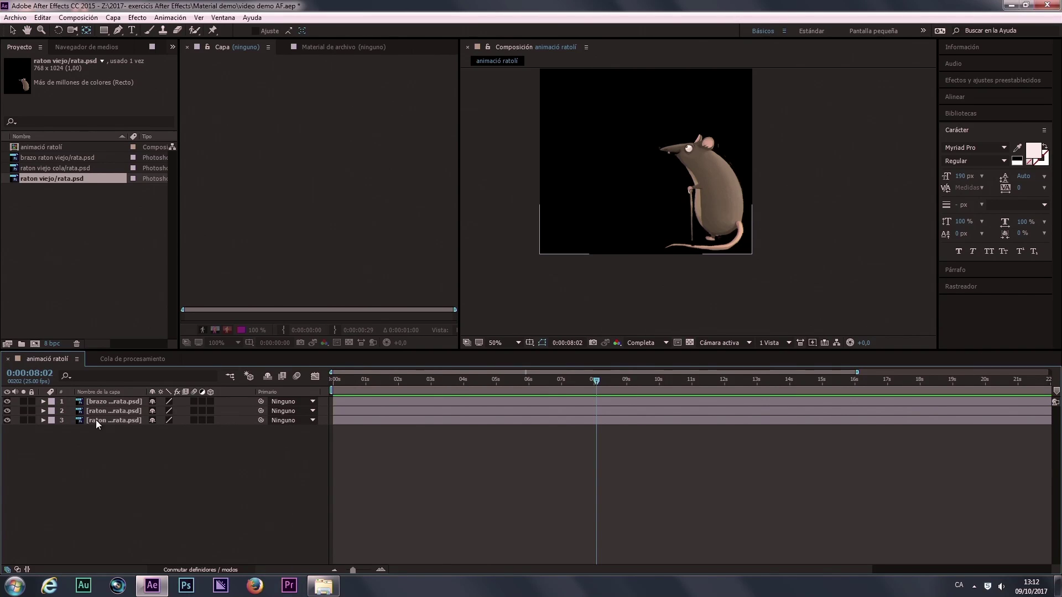
- Place Puppet pins on the mouse's body layer at the lower body, the middle of the torso and the snout
{"action": "left_click", "coordinate": [95, 419]}
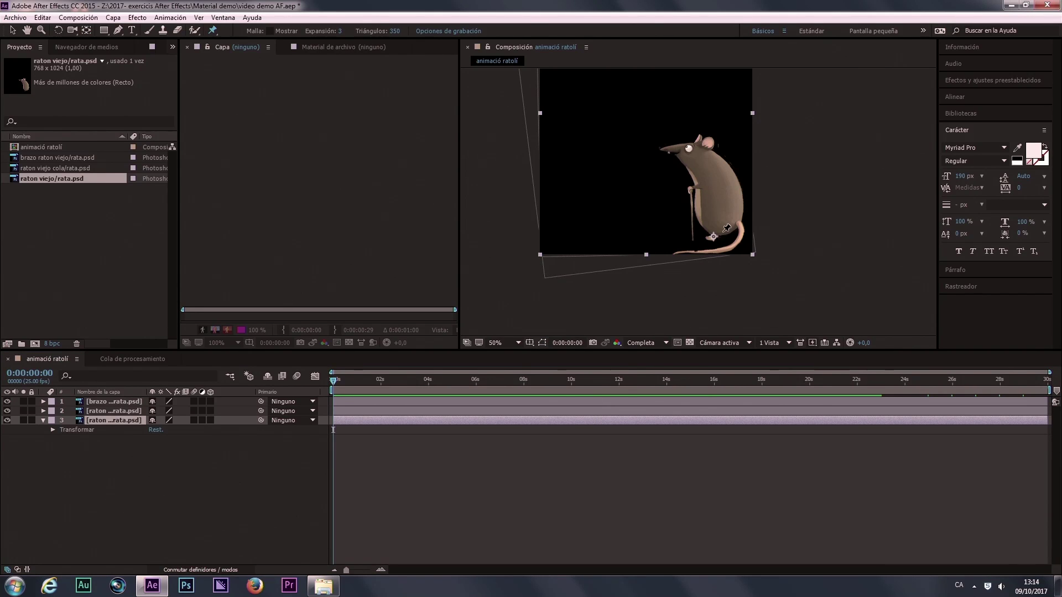
{"action": "left_click", "coordinate": [723, 232]}
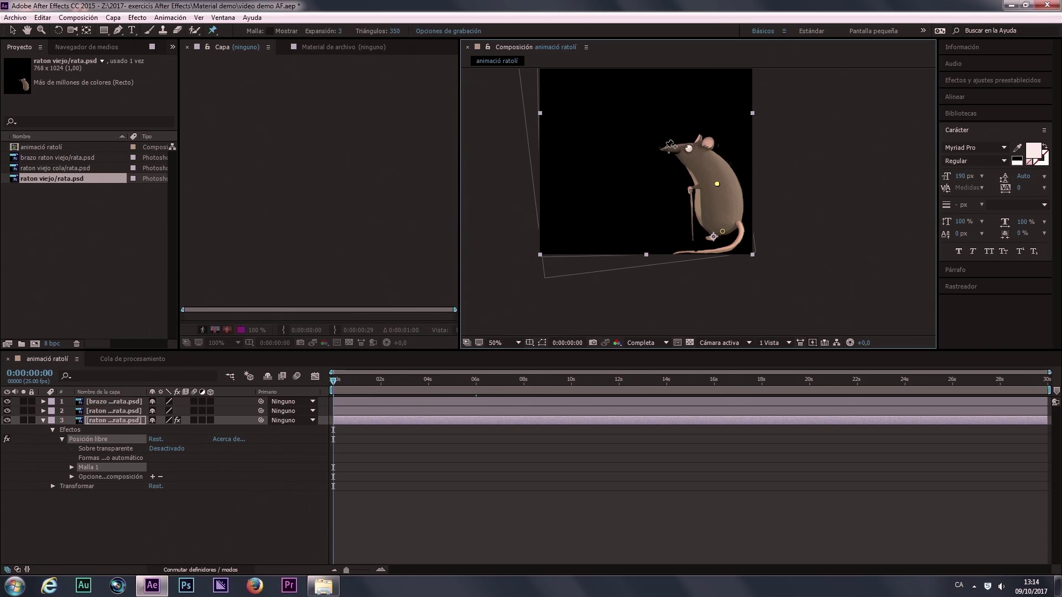
{"action": "left_click", "coordinate": [665, 148]}
- Pull the snout pin slightly downward to lower the mouse's head and reselect the pin at the start of the timeline
{"action": "mouse_move", "coordinate": [666, 148]}
{"action": "left_mouse_down"}
{"action": "mouse_move", "coordinate": [614, 220]}
{"action": "mouse_move", "coordinate": [664, 156]}
{"action": "left_mouse_up"}
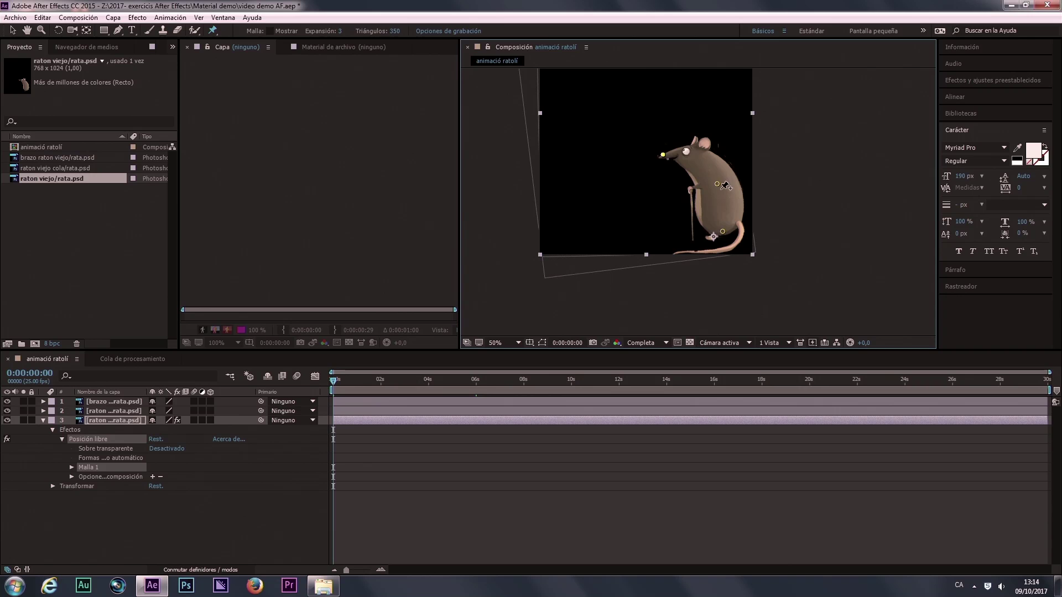
{"action": "left_click_drag", "start_coordinate": [663, 156], "coordinate": [663, 158]}
{"action": "left_click", "coordinate": [334, 379]}
{"action": "left_click", "coordinate": [663, 157]}
- Pull the snout pin further down at 0:00:02:23 and preview the head movement from the start
{"action": "left_click_drag", "start_coordinate": [553, 380], "coordinate": [403, 386]}
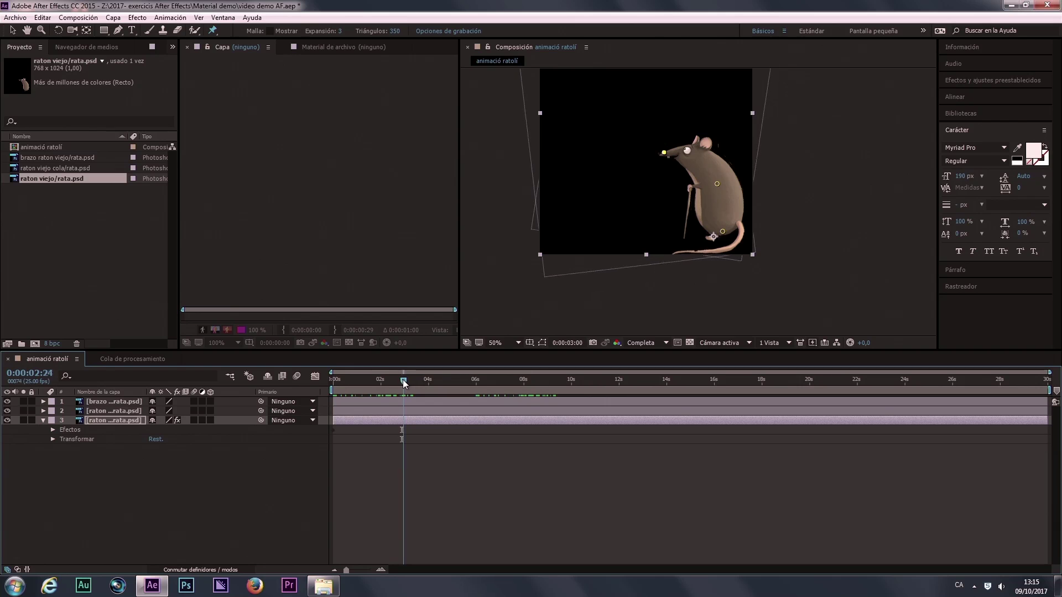
{"action": "left_click_drag", "start_coordinate": [664, 154], "coordinate": [663, 164]}
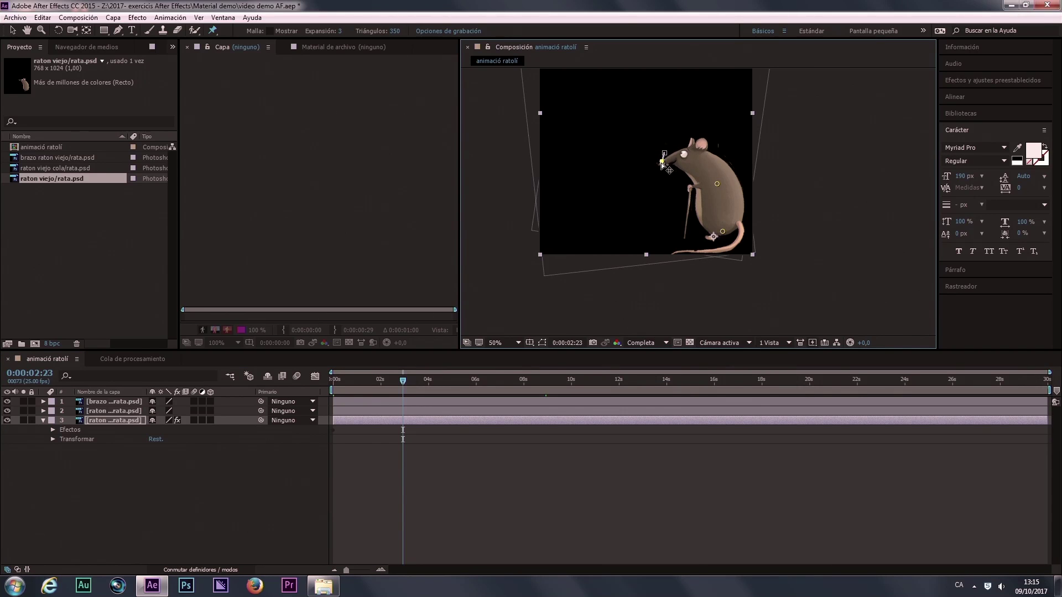
{"action": "left_click_drag", "start_coordinate": [415, 380], "coordinate": [310, 386]}
{"action": "key", "text": "space"}
{"action": "key", "text": "space"}
- Keyframe more small snout pin movements at successive times along the timeline
{"action": "left_click_drag", "start_coordinate": [445, 381], "coordinate": [463, 380]}
{"action": "left_click_drag", "start_coordinate": [662, 160], "coordinate": [657, 164]}
{"action": "left_click_drag", "start_coordinate": [621, 381], "coordinate": [712, 382]}
{"action": "left_click_drag", "start_coordinate": [658, 159], "coordinate": [658, 160]}
{"action": "left_click", "coordinate": [829, 381]}
- Keyframe small shifts of the upper-back pin from 0:00:27:16 to the composition's end and preview the animation from the start
{"action": "left_click_drag", "start_coordinate": [946, 384], "coordinate": [991, 385]}
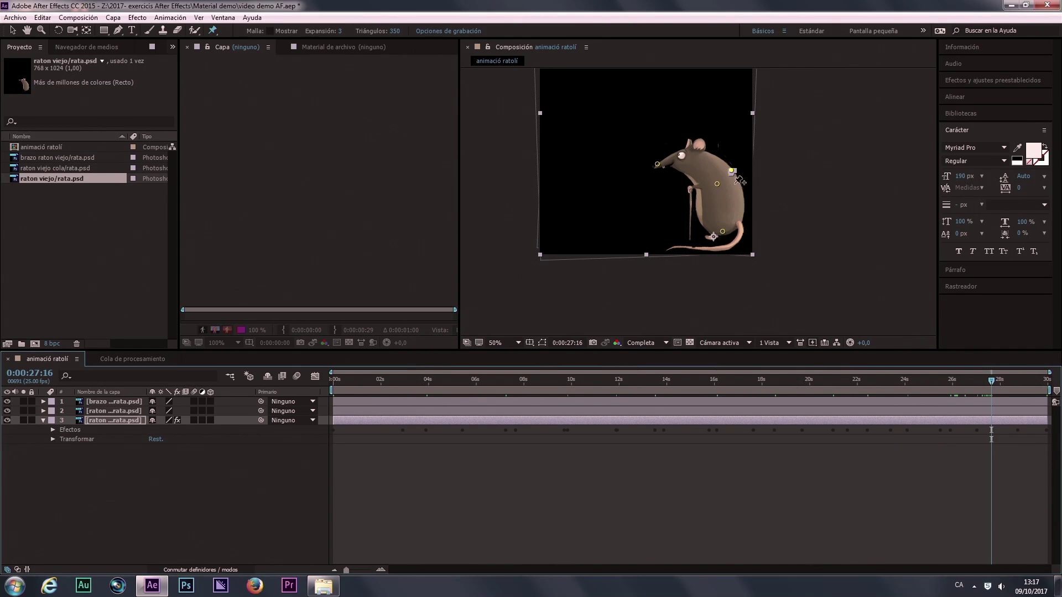
{"action": "left_click", "coordinate": [733, 173]}
{"action": "left_click_drag", "start_coordinate": [989, 376], "coordinate": [1029, 386]}
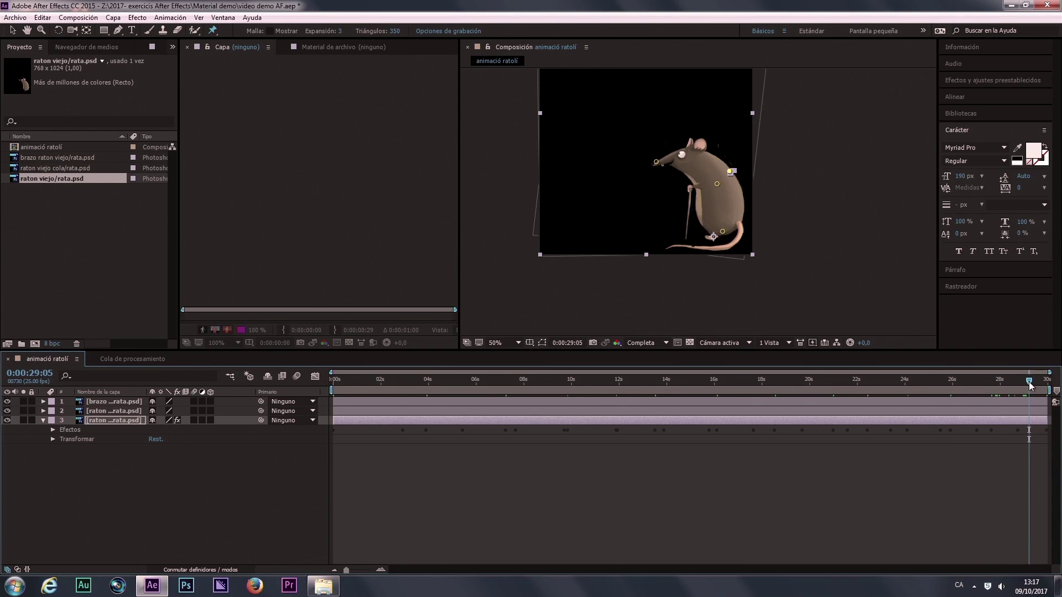
{"action": "key", "text": "End"}
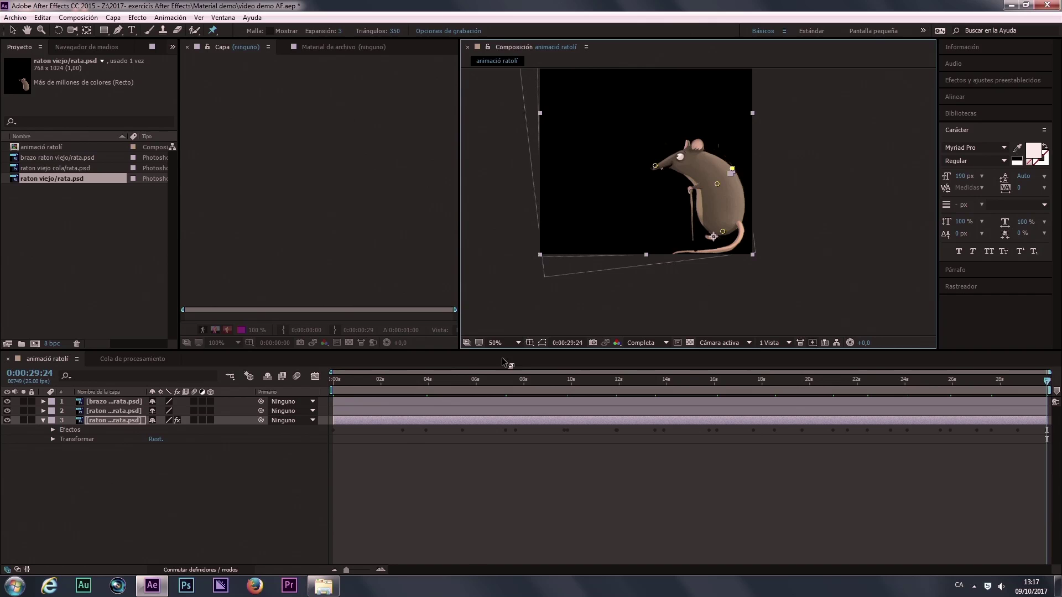
{"action": "left_click", "coordinate": [392, 380]}
{"action": "key", "text": "space"}
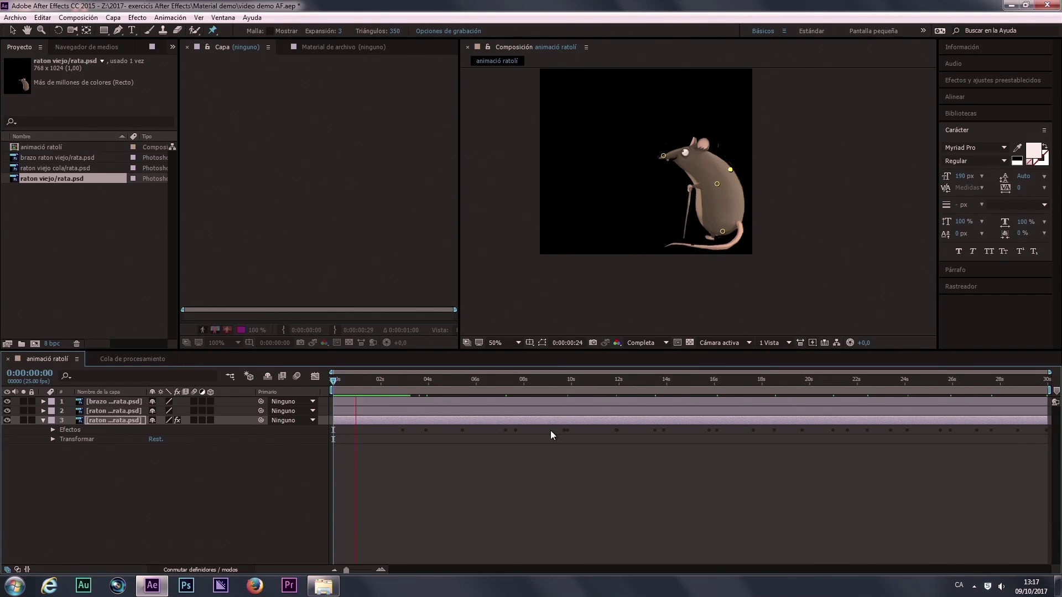